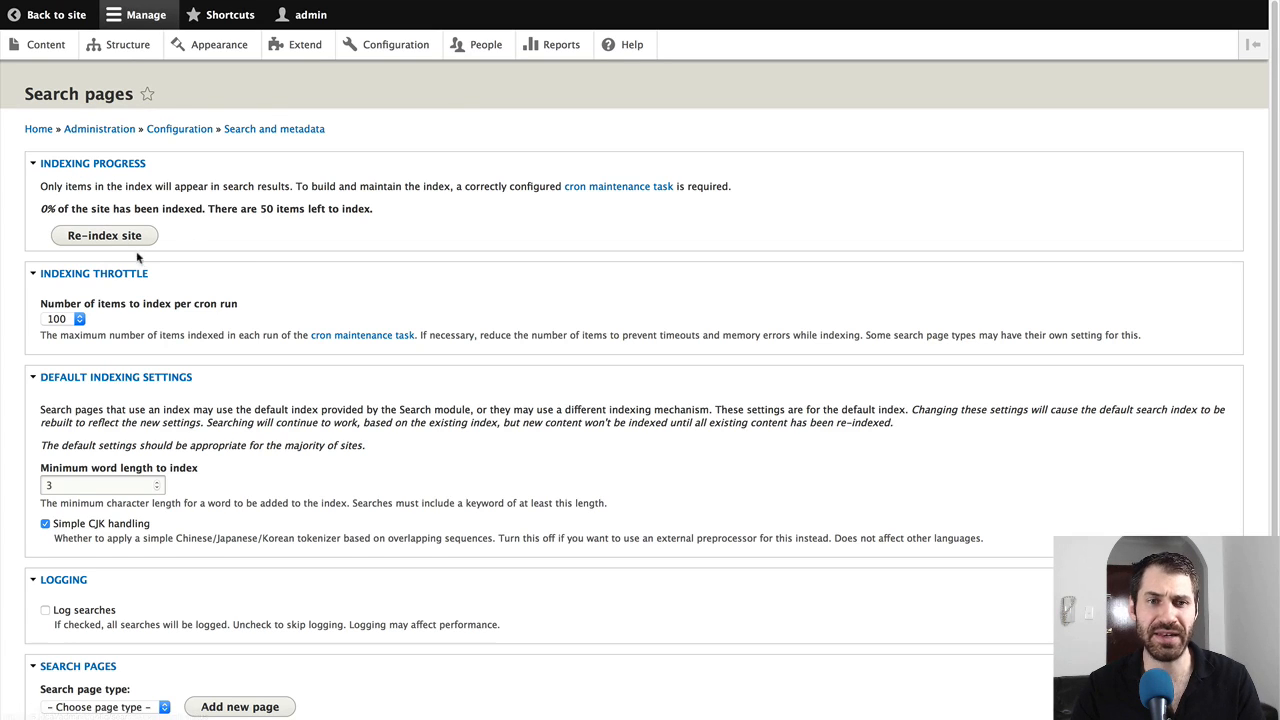
Start adding a new search page of type Content in the Search Pages section
scroll(86, 411, "down", 3)
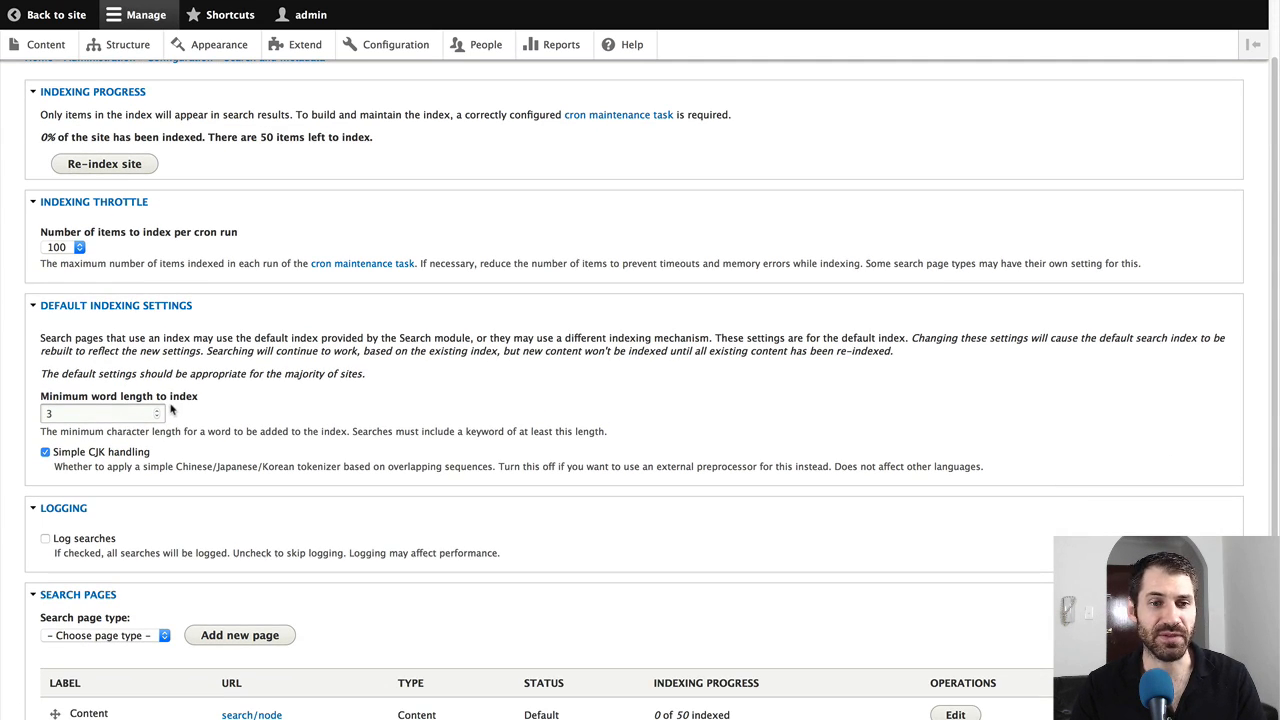
scroll(270, 406, "down", 5)
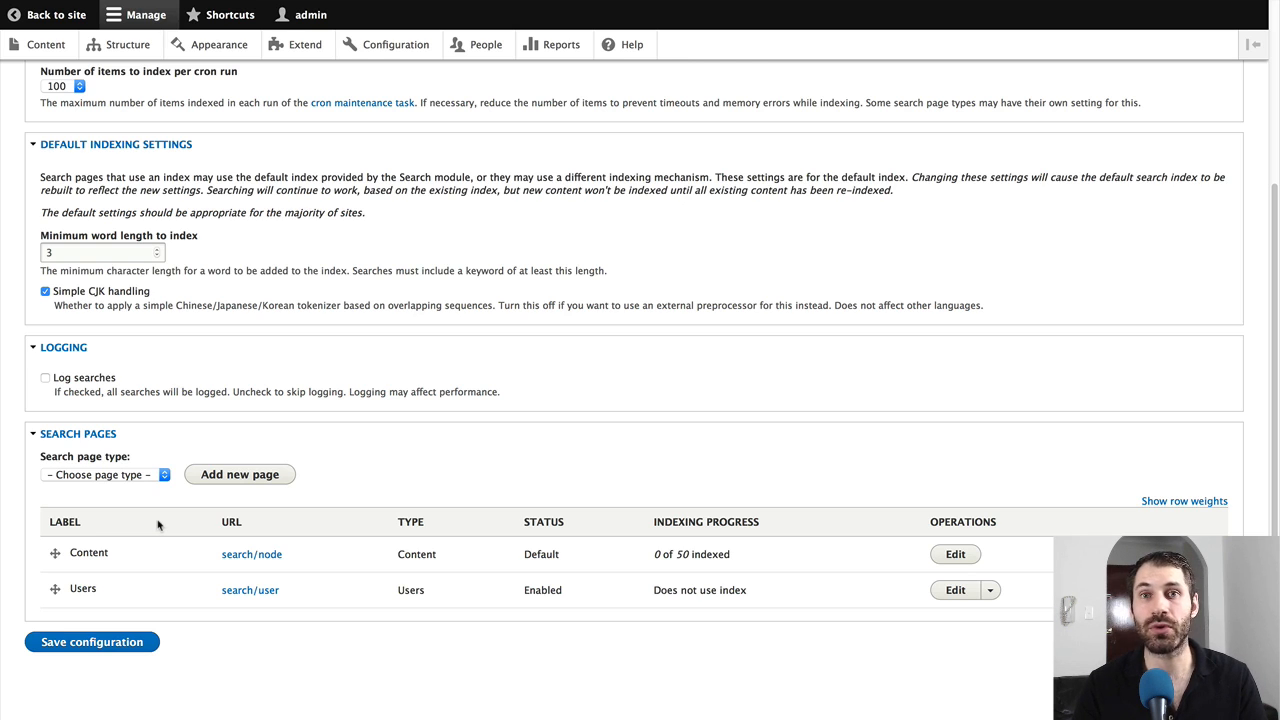
left_click(110, 476)
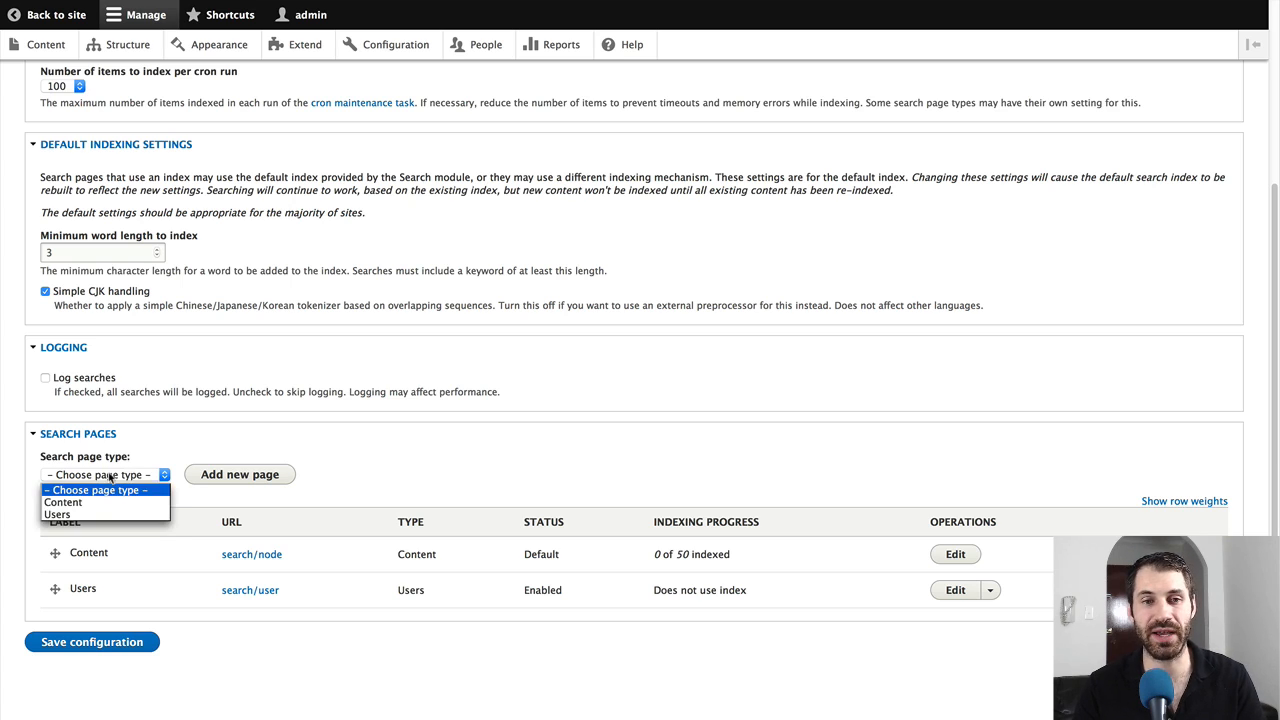
left_click(66, 503)
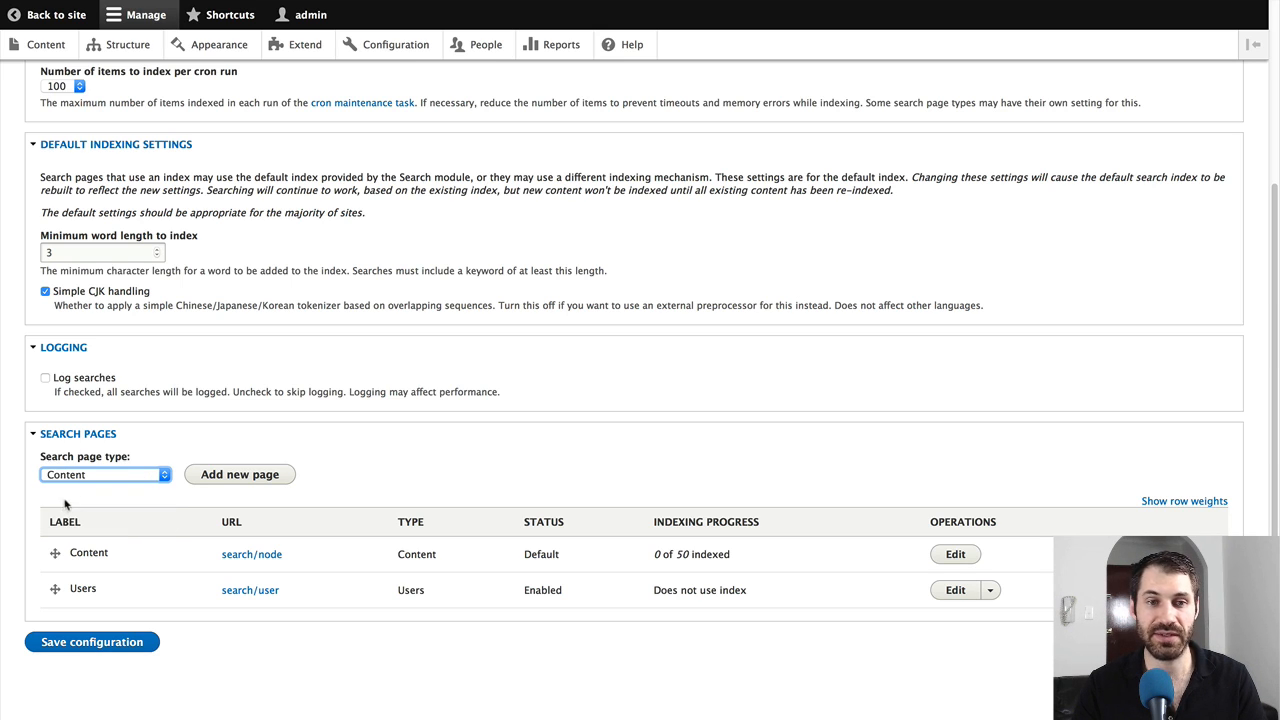
left_click(232, 477)
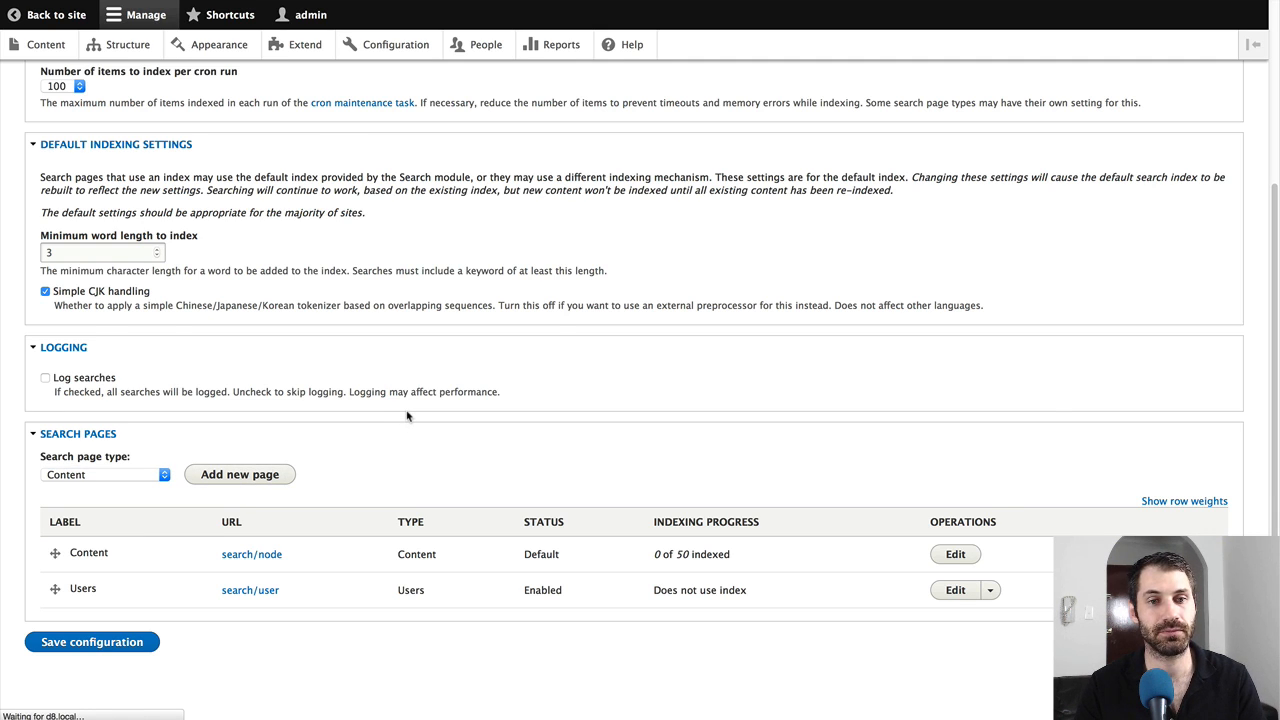
Label the search page Site, set its path to search/site, and add it with the default content ranking
left_click_drag(78, 177, 30, 177)
type("Site")
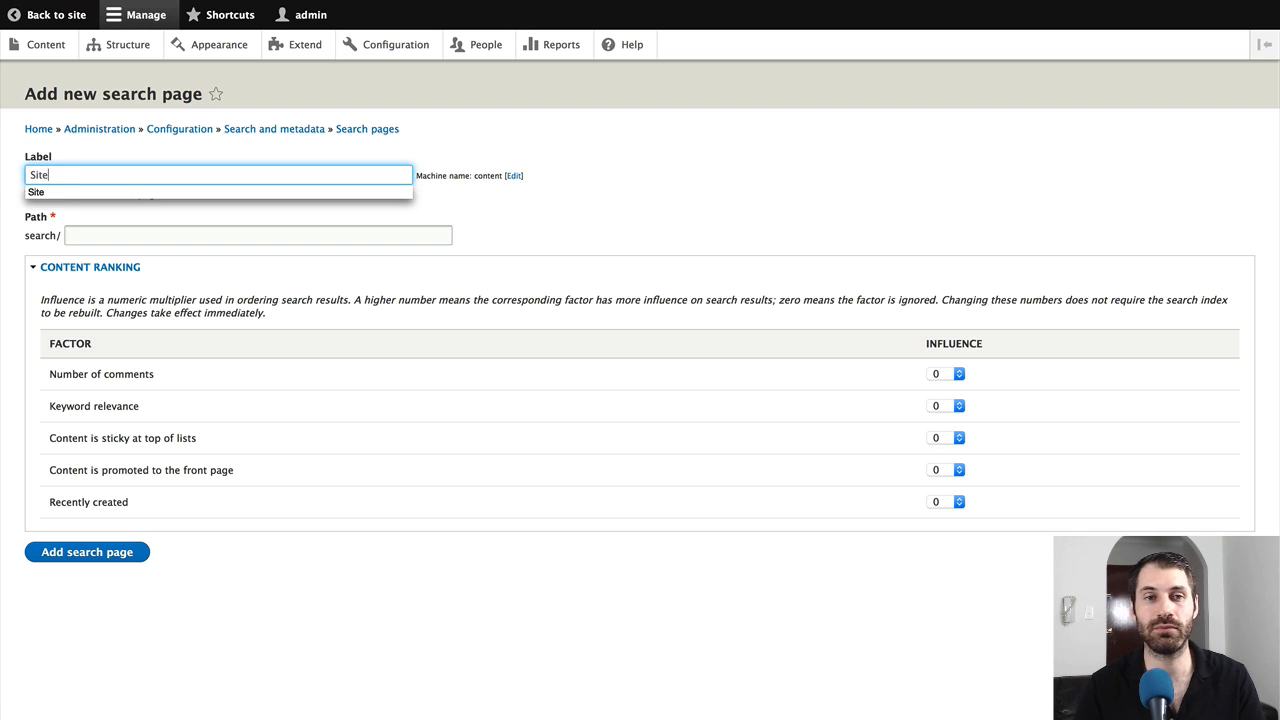
left_click(108, 234)
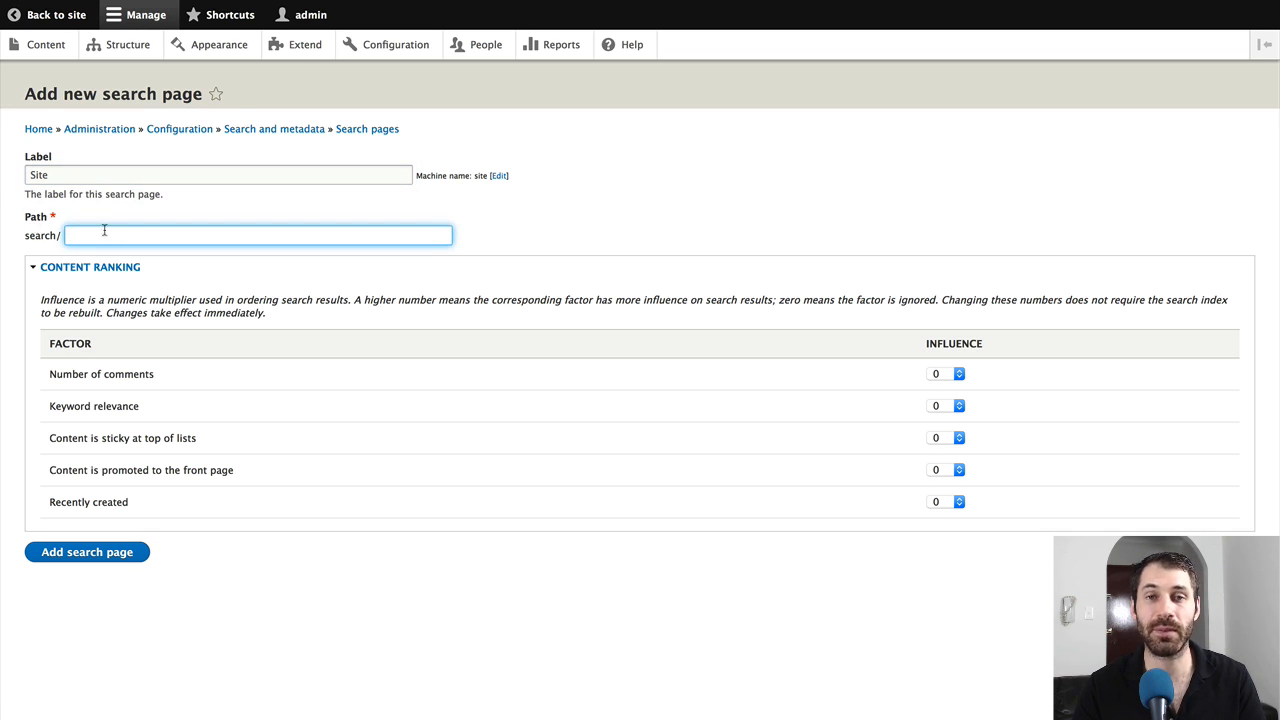
type("site")
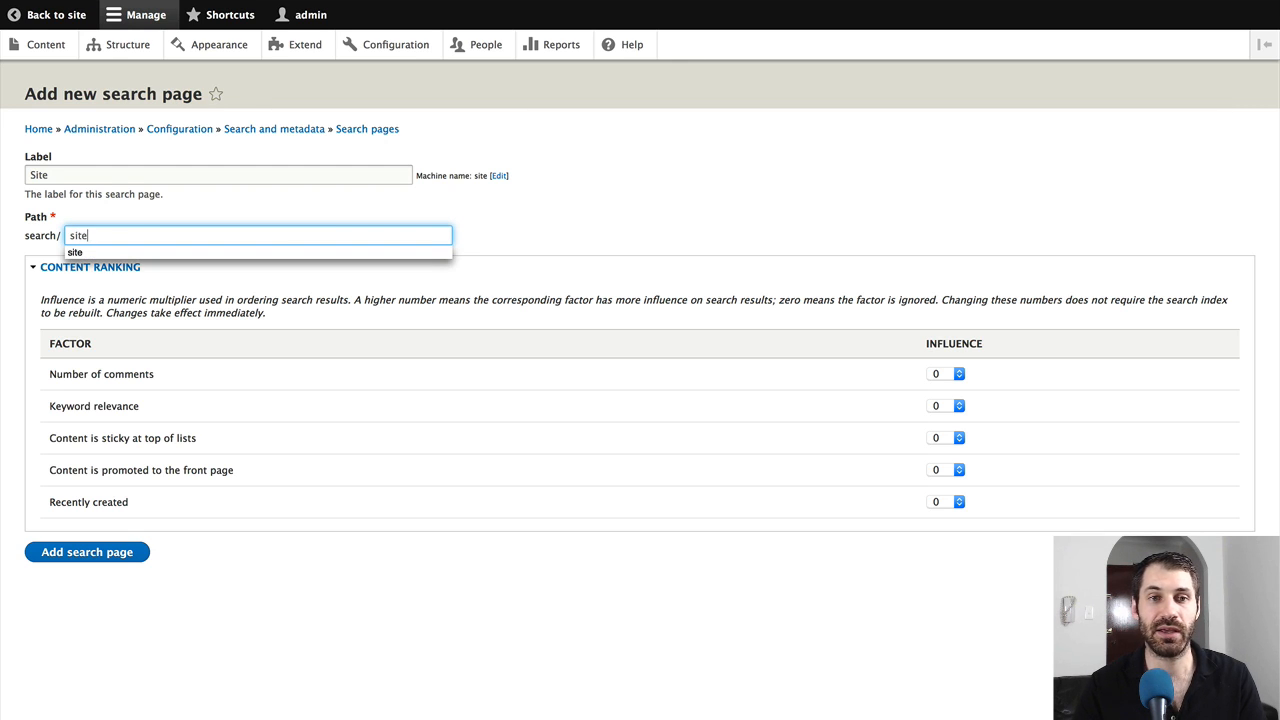
left_click(541, 248)
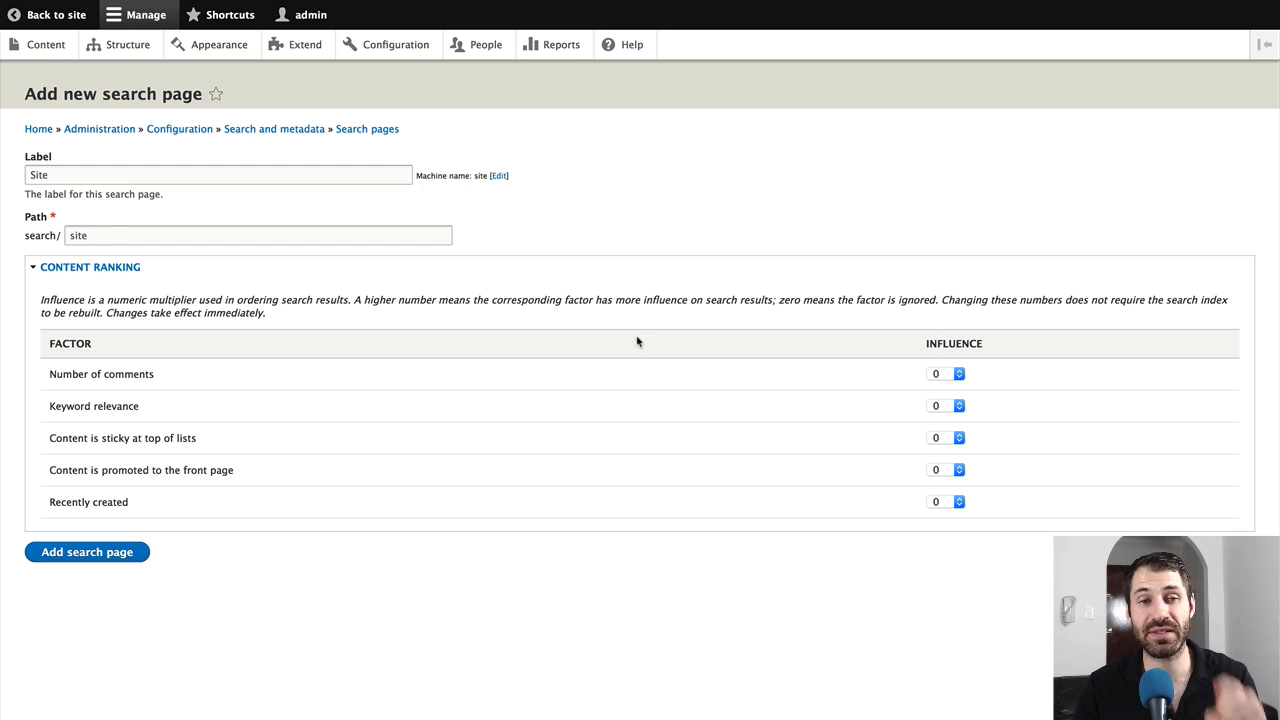
left_click(88, 559)
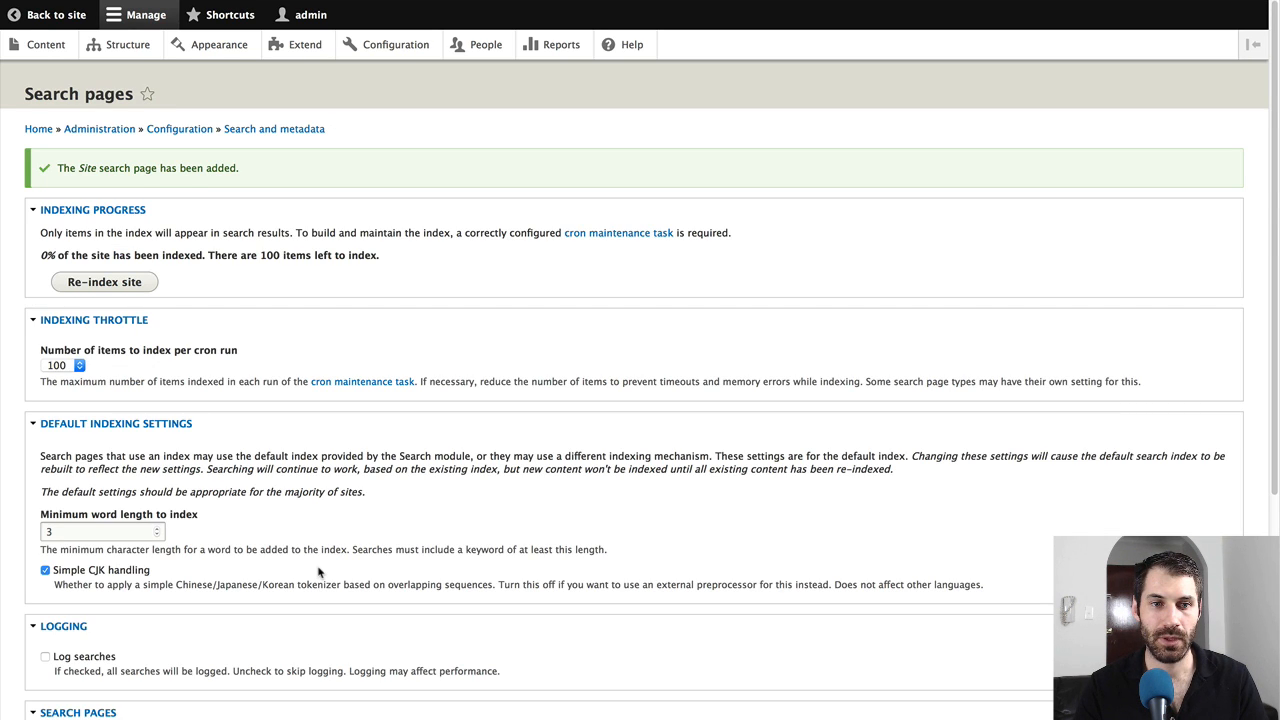
Move the Site search page above Content in the search pages list and save the configuration
scroll(318, 571, "down", 5)
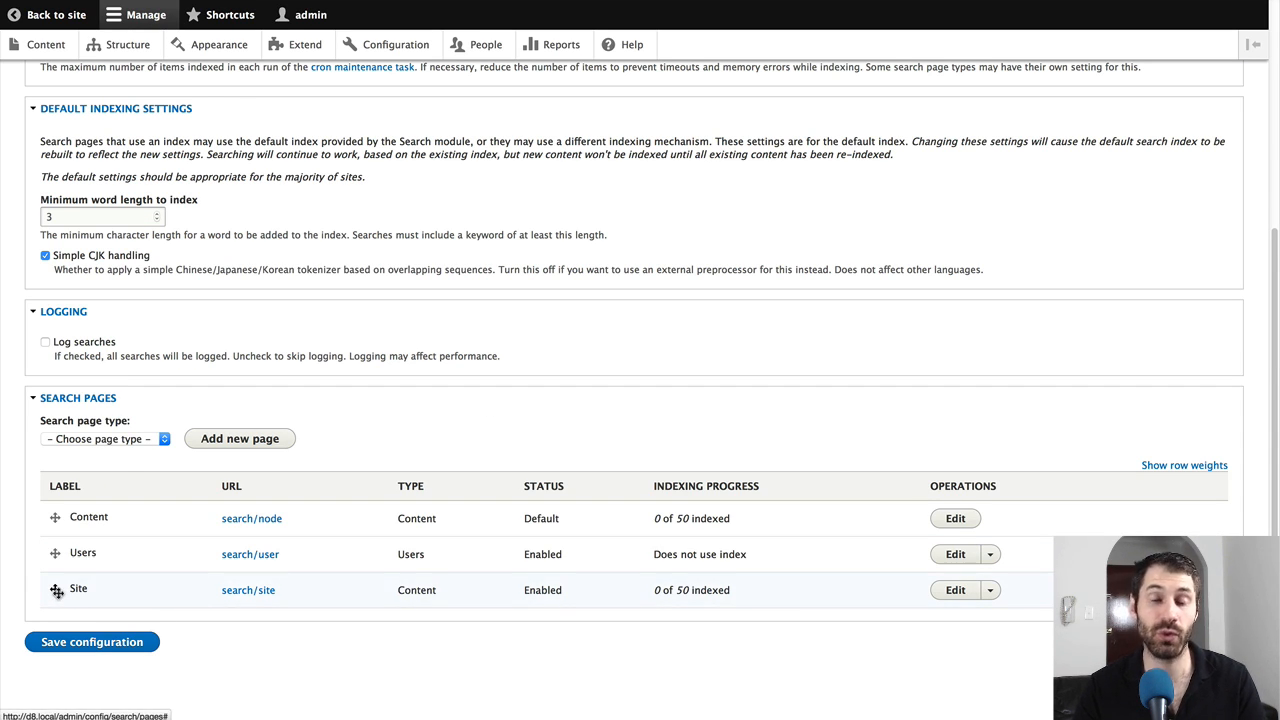
left_click_drag(57, 590, 56, 522)
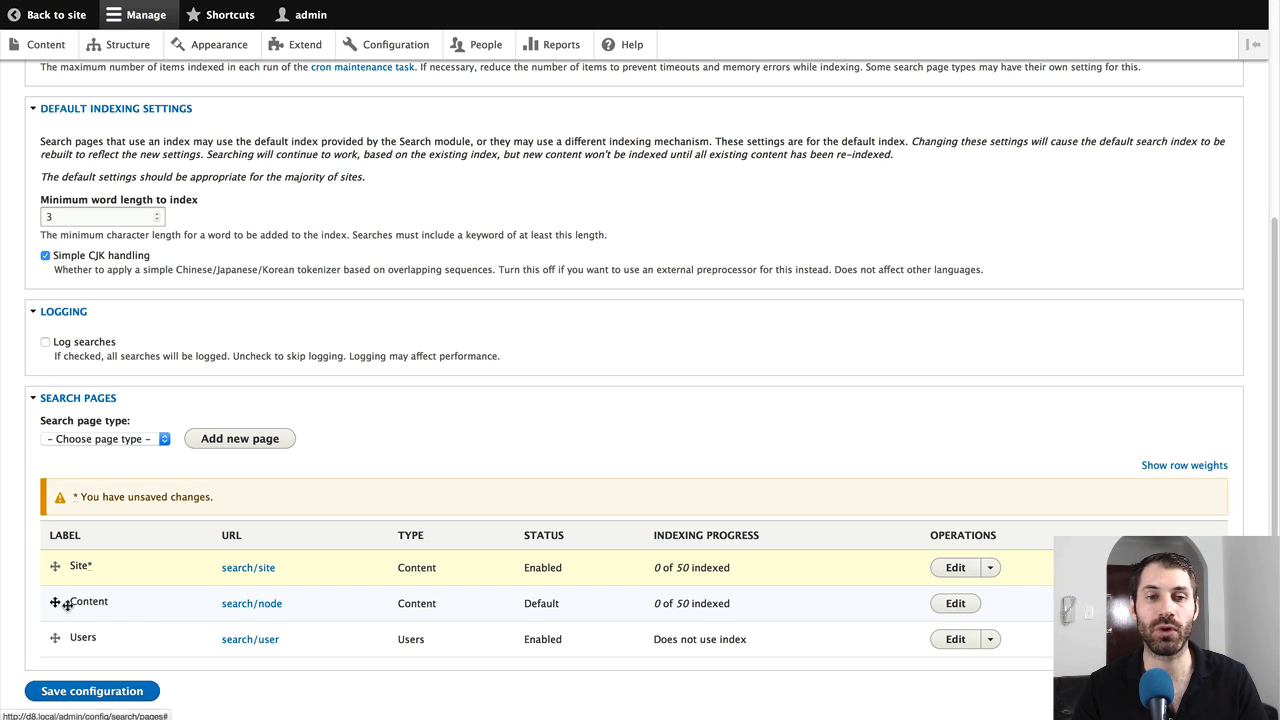
left_click(120, 692)
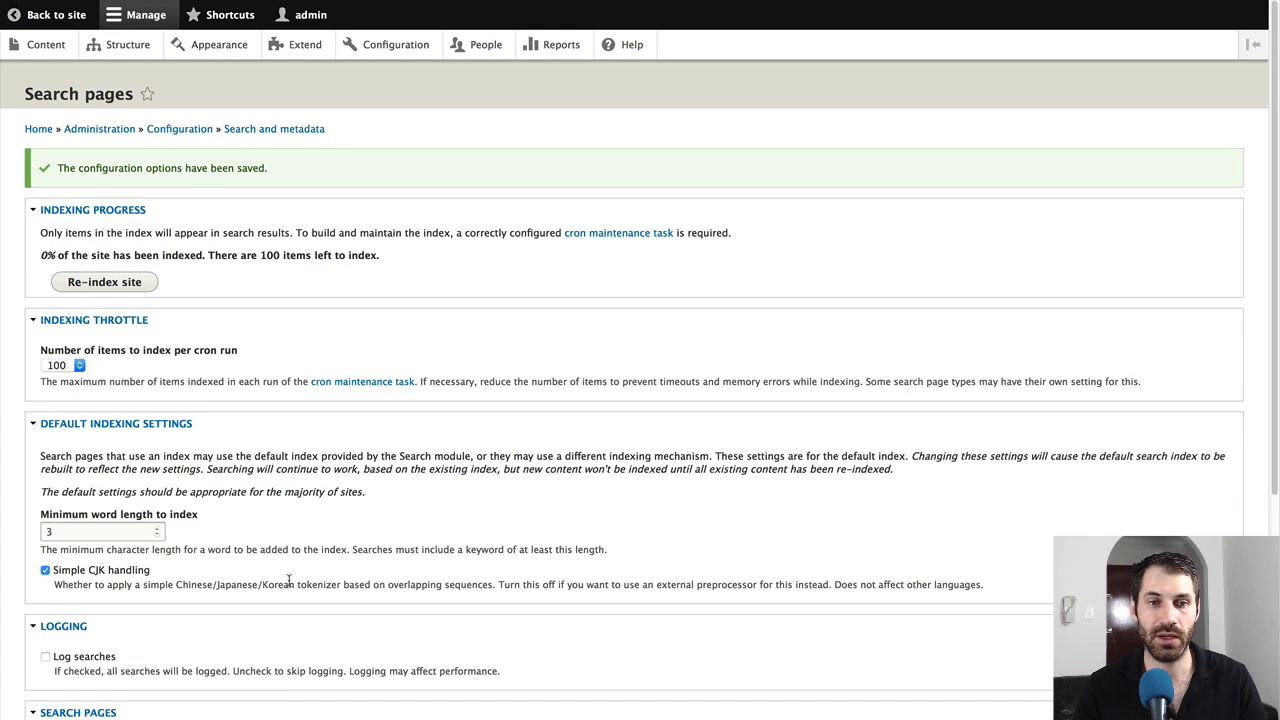
Set the Site search page as the default search page
scroll(286, 580, "down", 5)
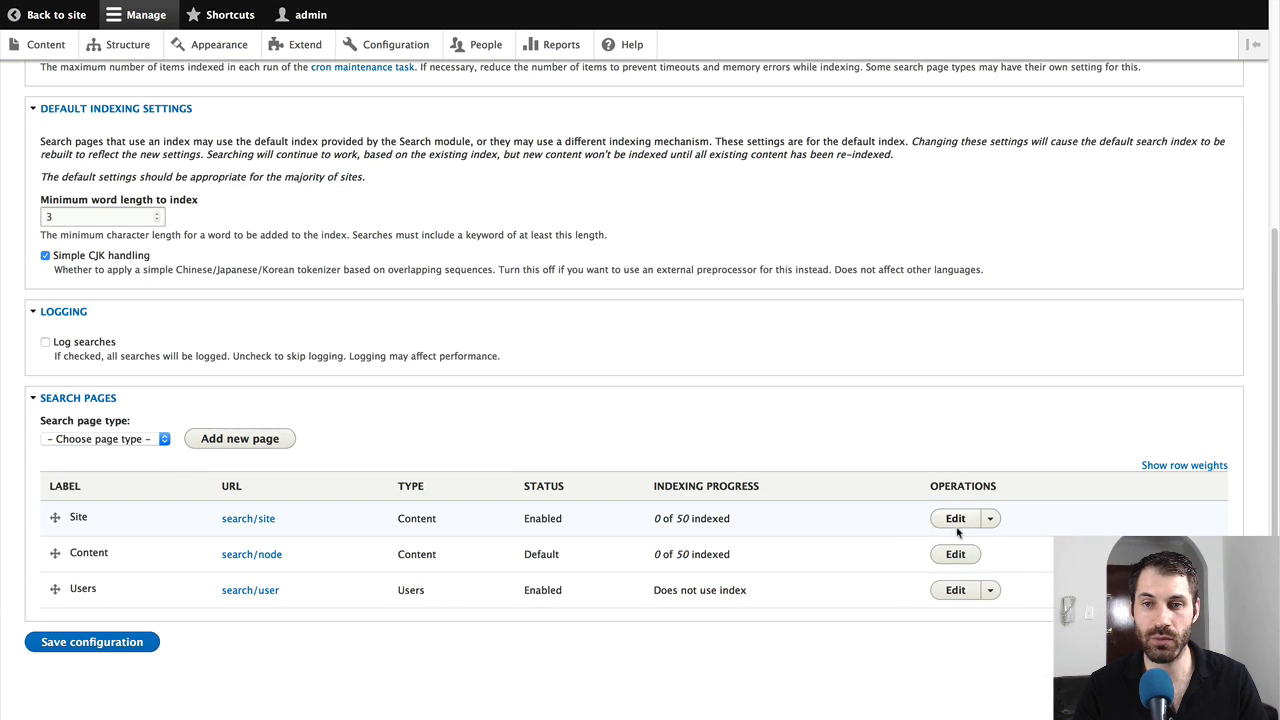
left_click(991, 520)
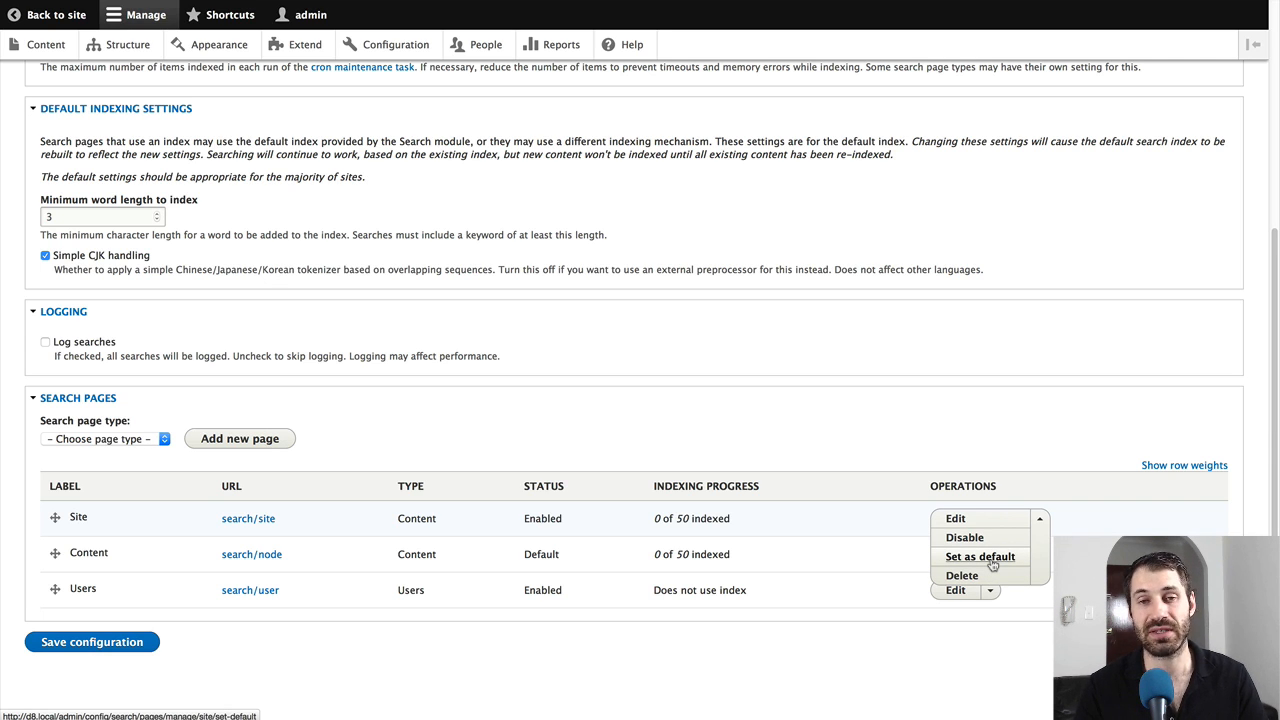
left_click(992, 564)
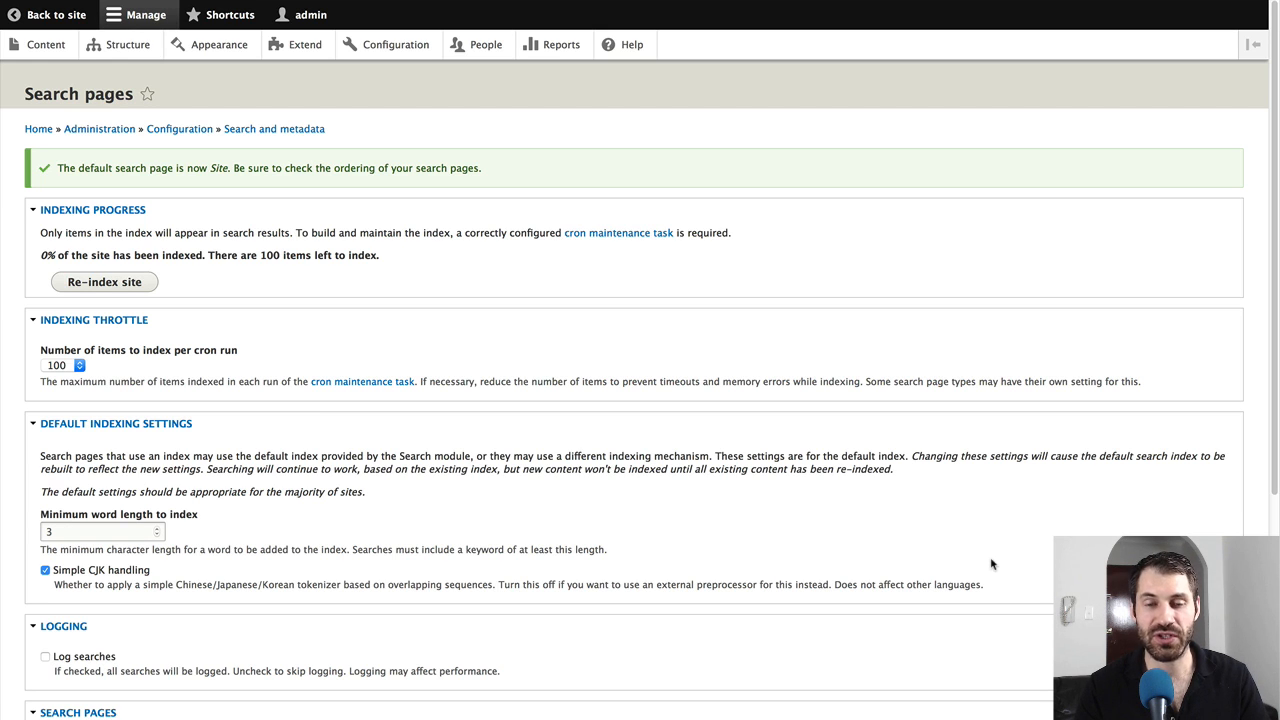
Open the cron maintenance task from the indexing progress section and run cron to index the site
scroll(306, 548, "down", 1)
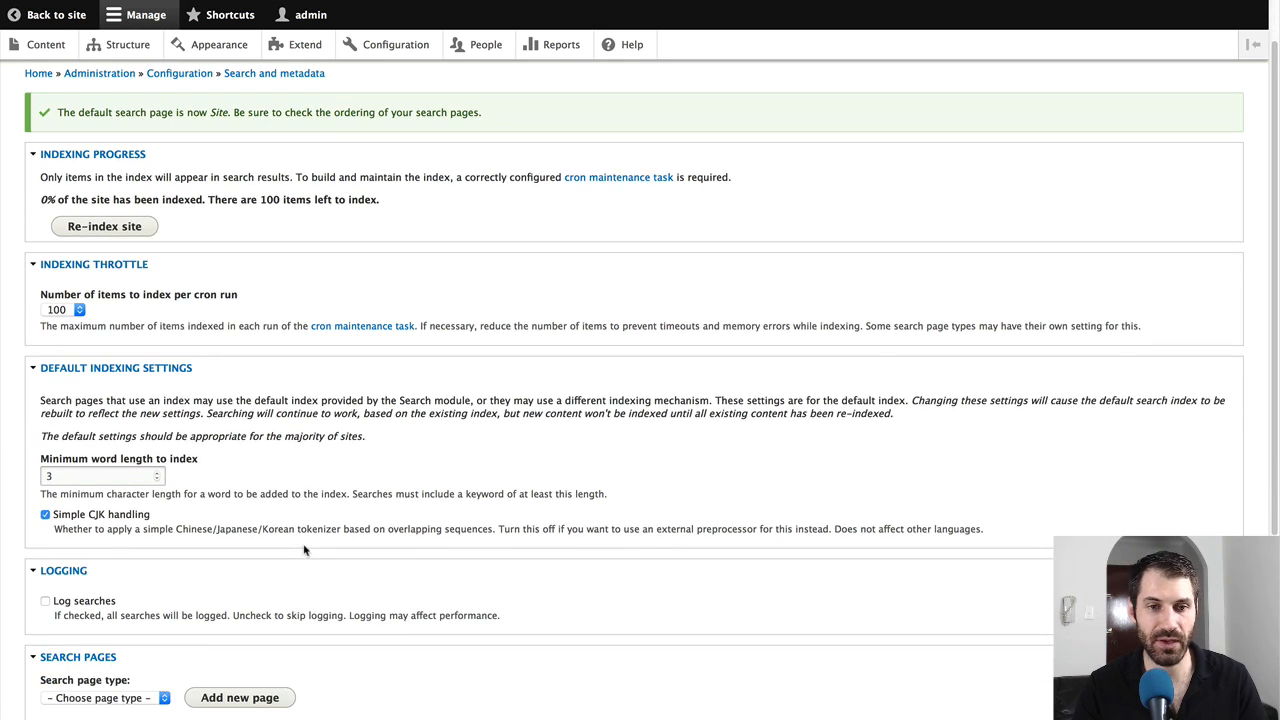
scroll(310, 540, "up", 1)
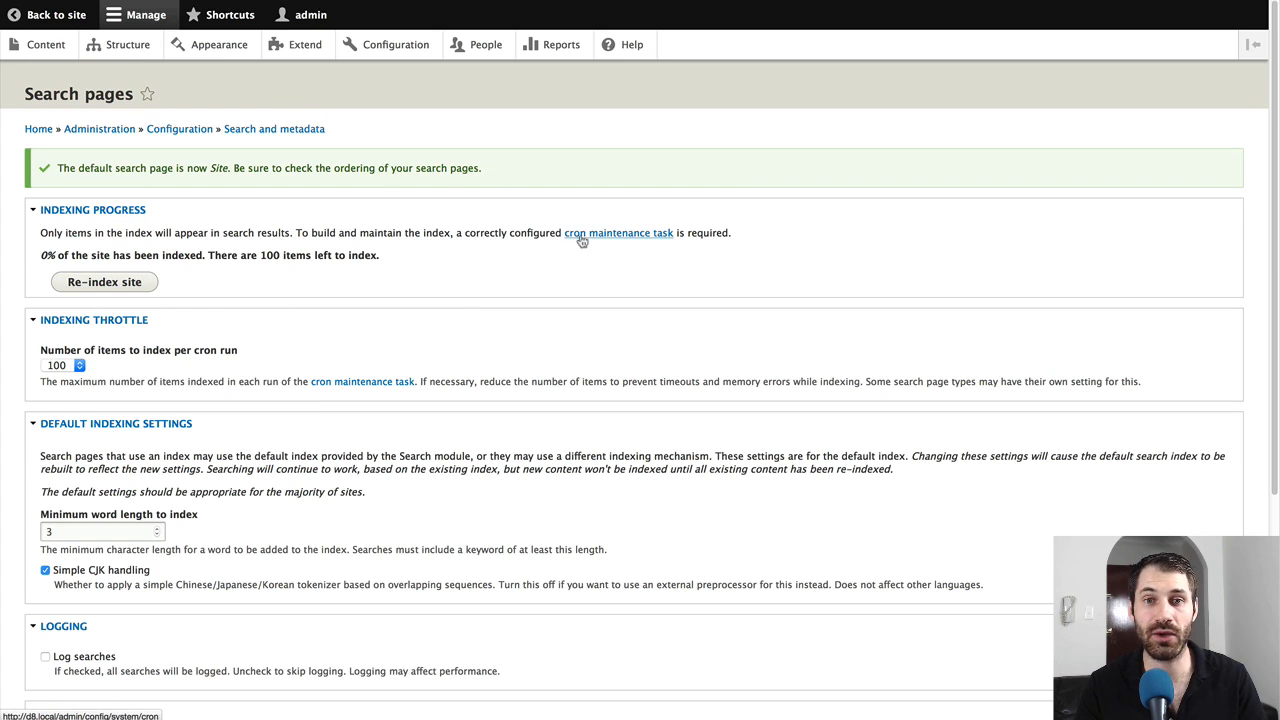
left_click(638, 237)
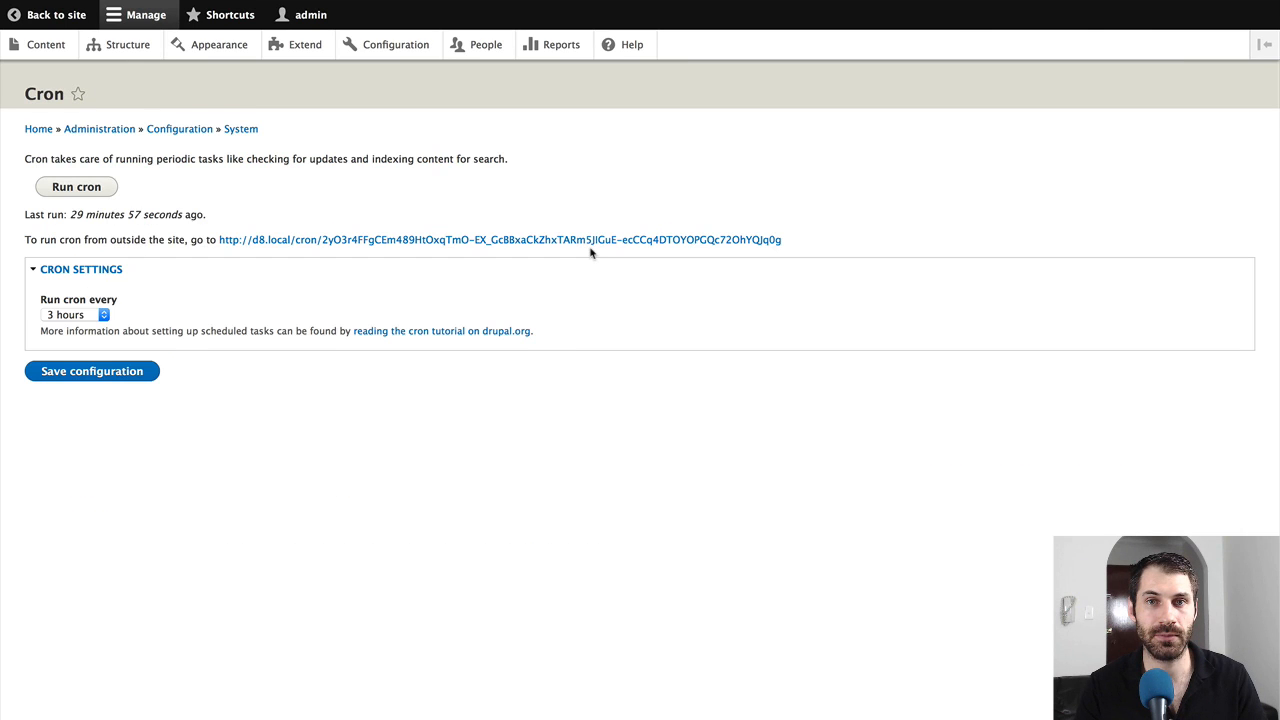
left_click(80, 195)
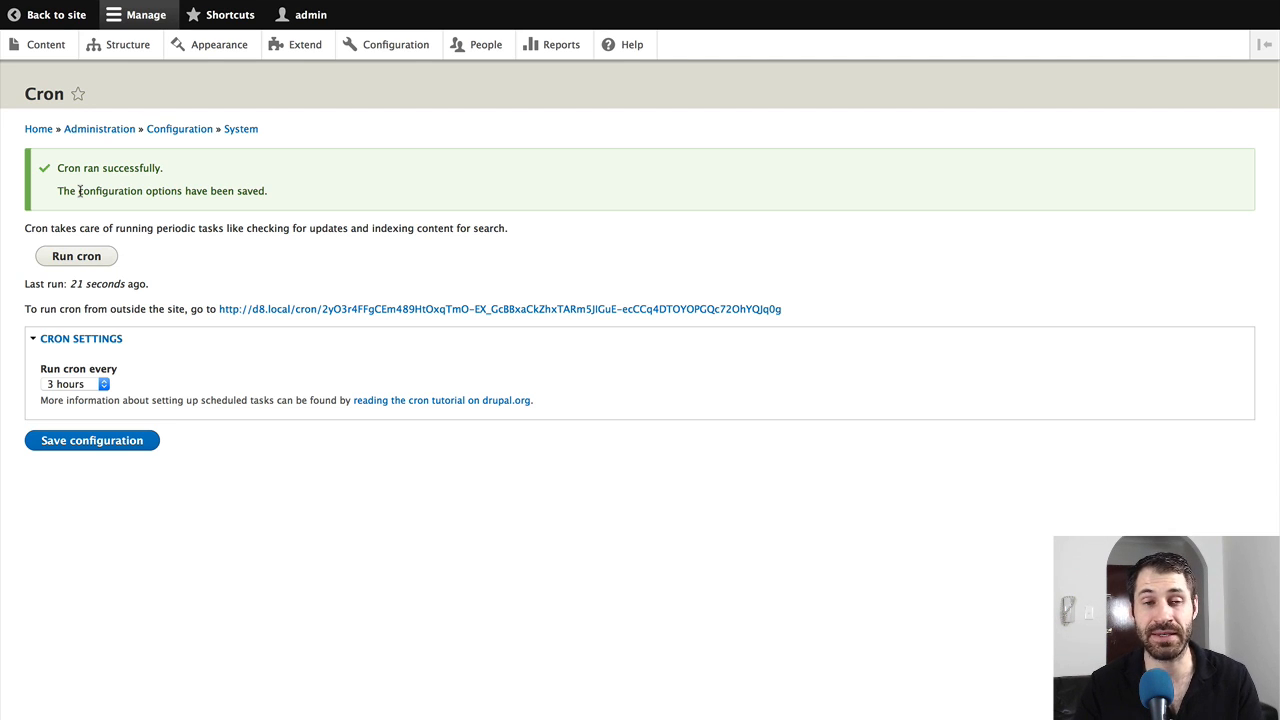
Return to the site's front page and search for olim with the search block
left_click(34, 20)
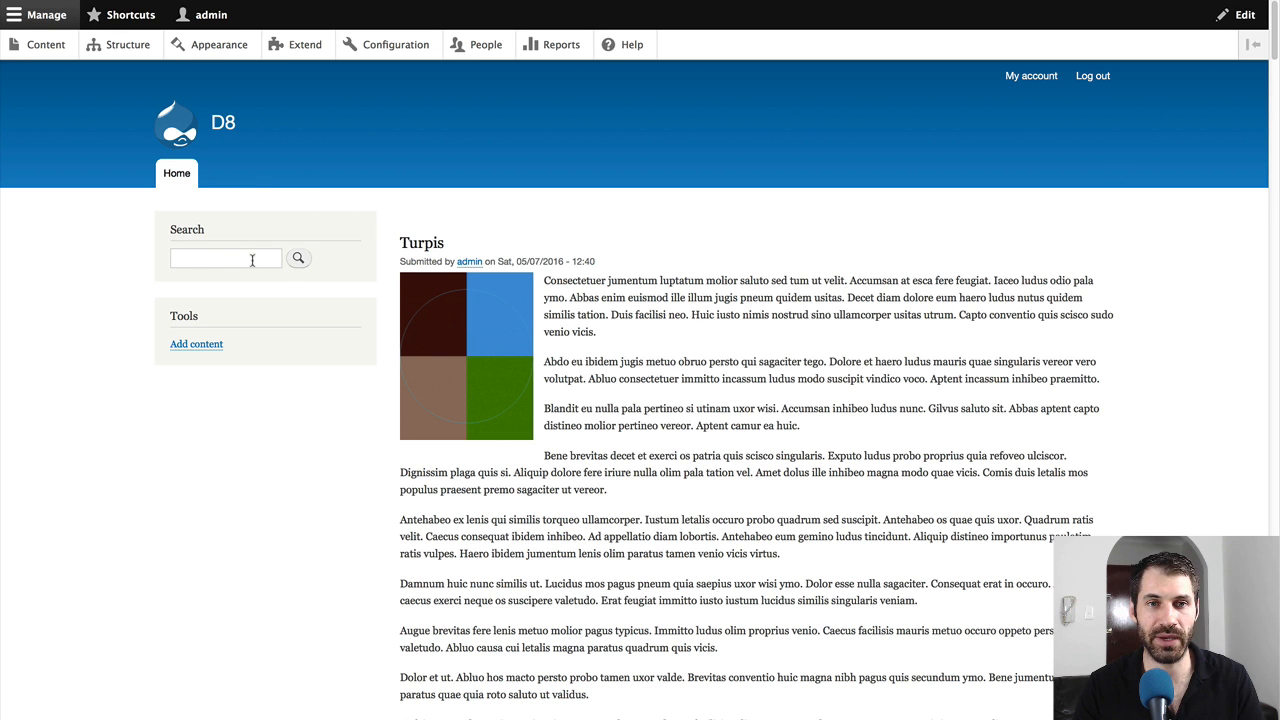
left_click(225, 258)
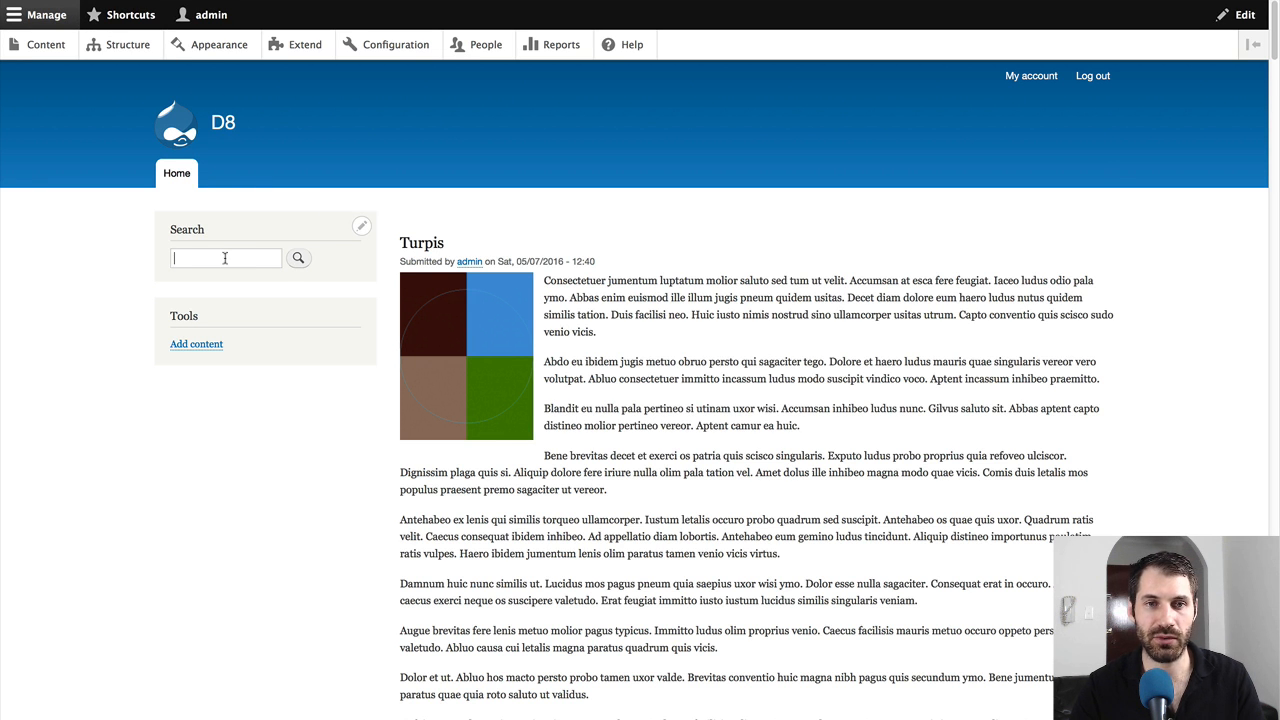
type("o")
key("Down")
key("Return")
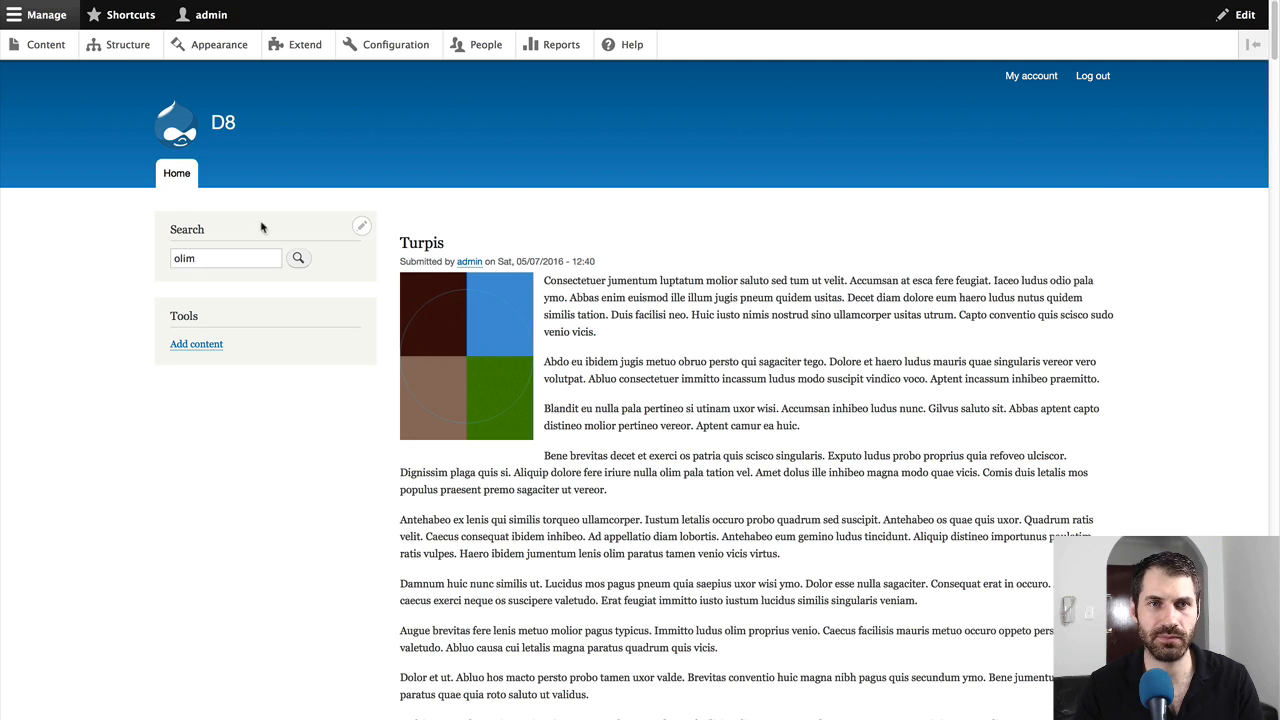
left_click(298, 258)
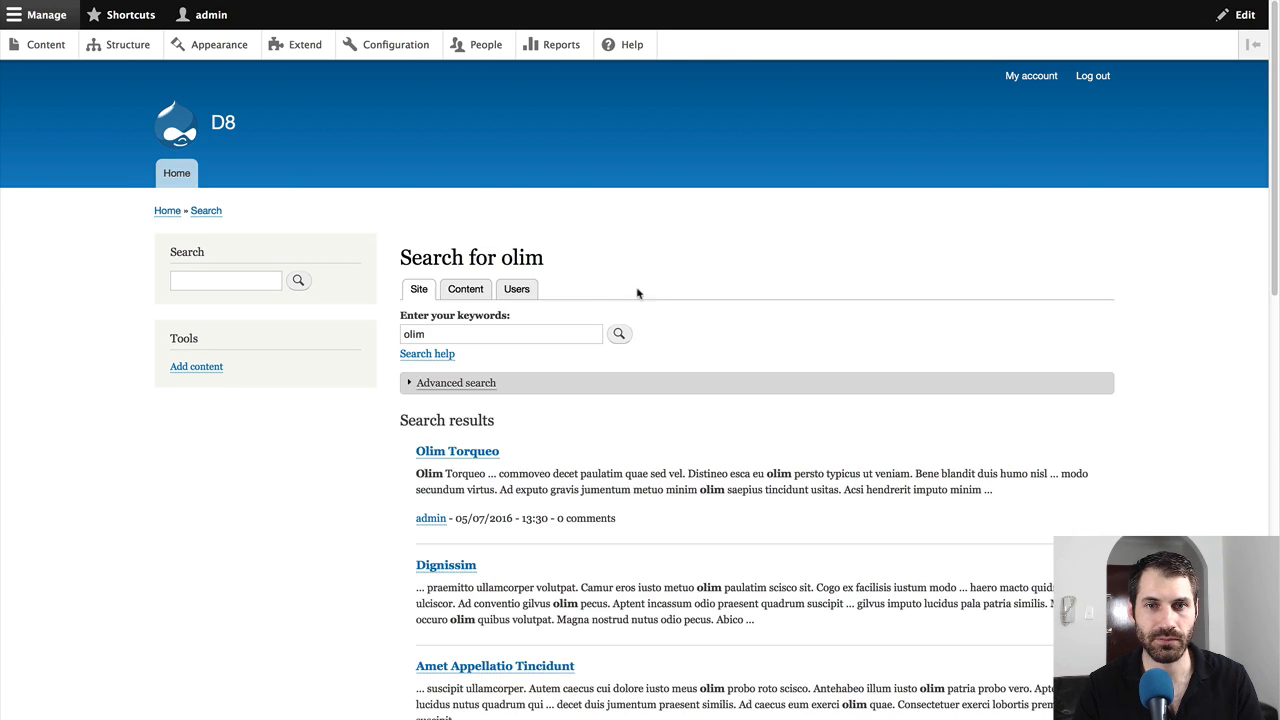
Look through the Site search results for olim and check the keyword field above them
scroll(683, 337, "down", 3)
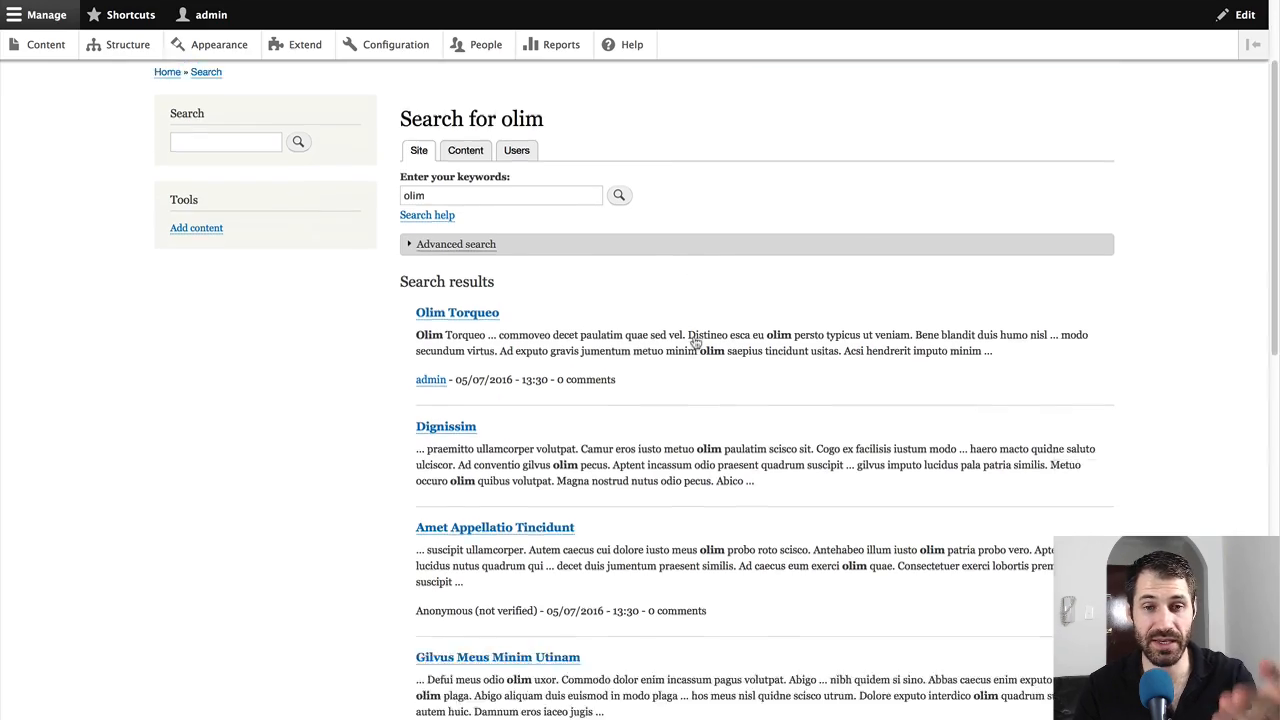
scroll(697, 345, "down", 4)
scroll(697, 346, "down", 3)
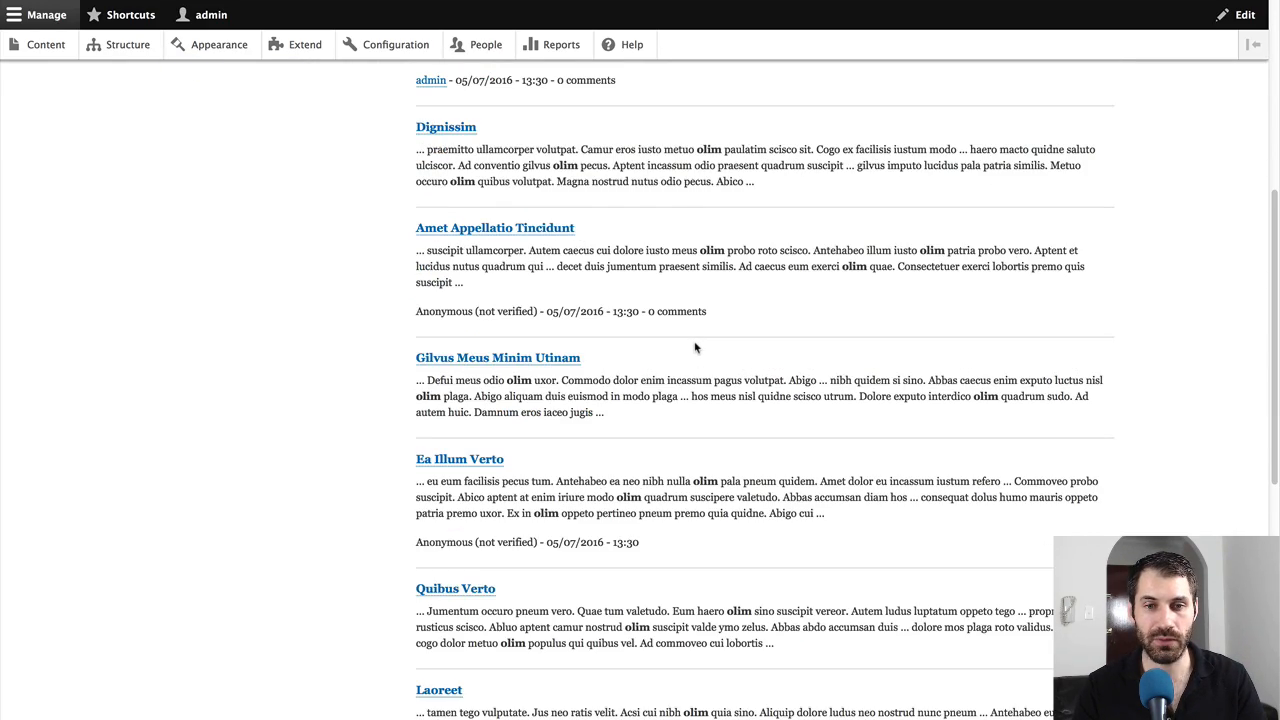
scroll(697, 347, "down", 12)
scroll(697, 348, "up", 10)
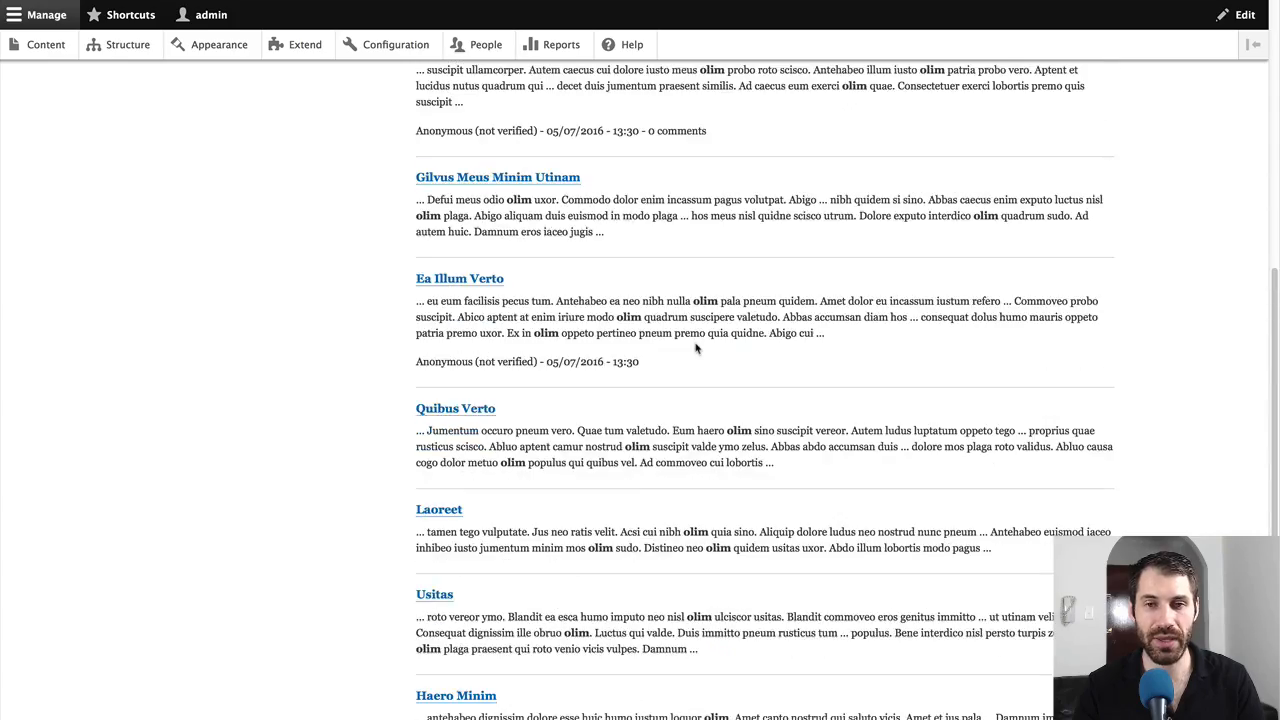
scroll(697, 348, "up", 14)
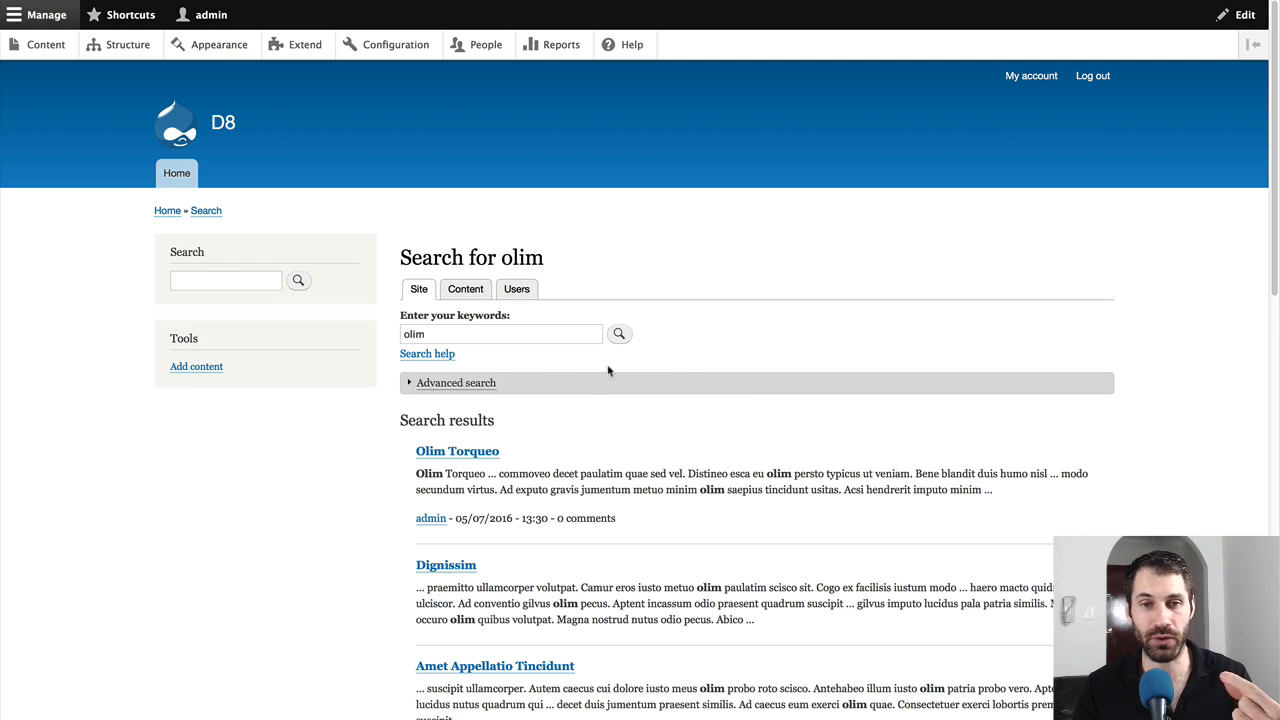
scroll(519, 359, "down", 1)
left_click_drag(436, 287, 405, 285)
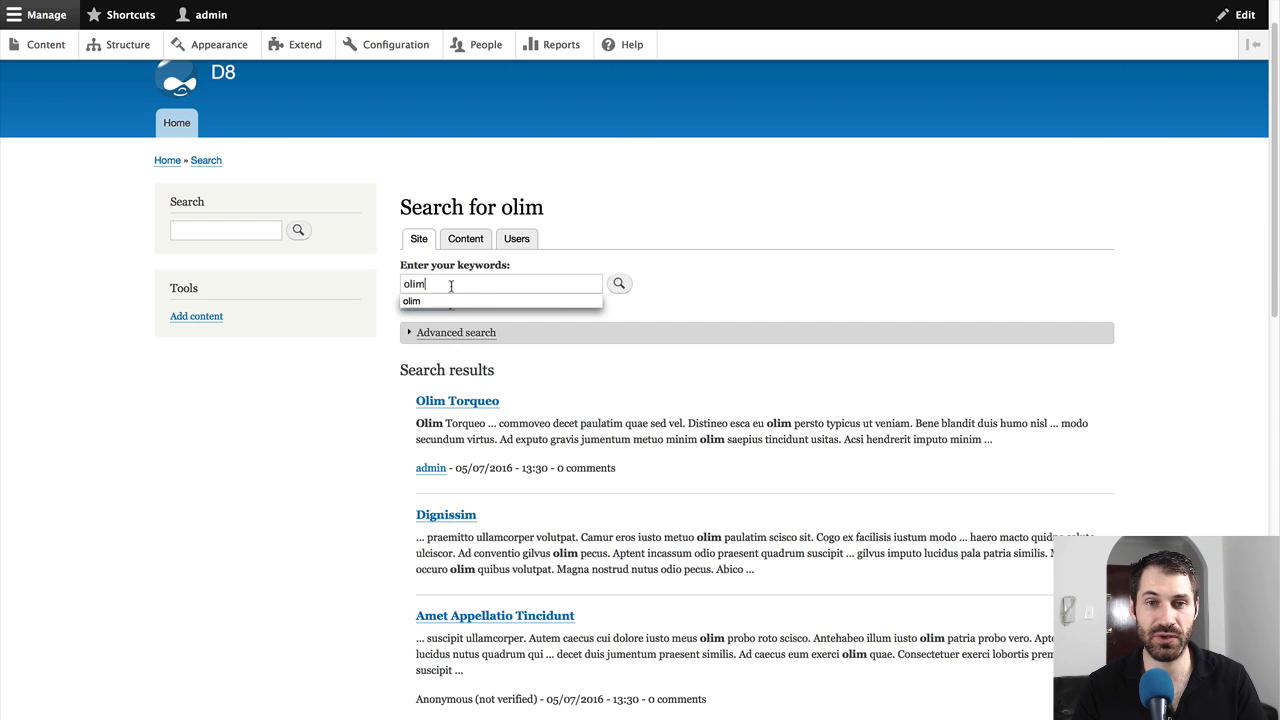
left_click(449, 284)
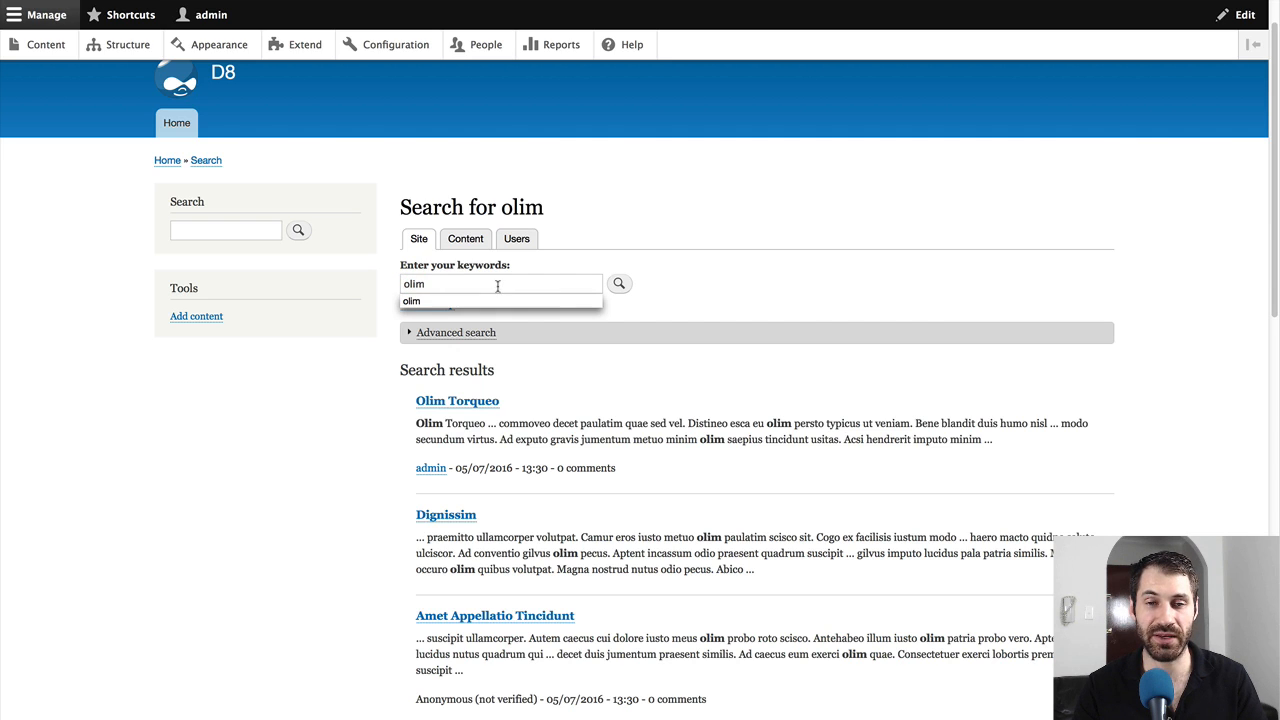
Expand the advanced search form to examine its keyword, type and language filters, and collapse it again
left_click(483, 335)
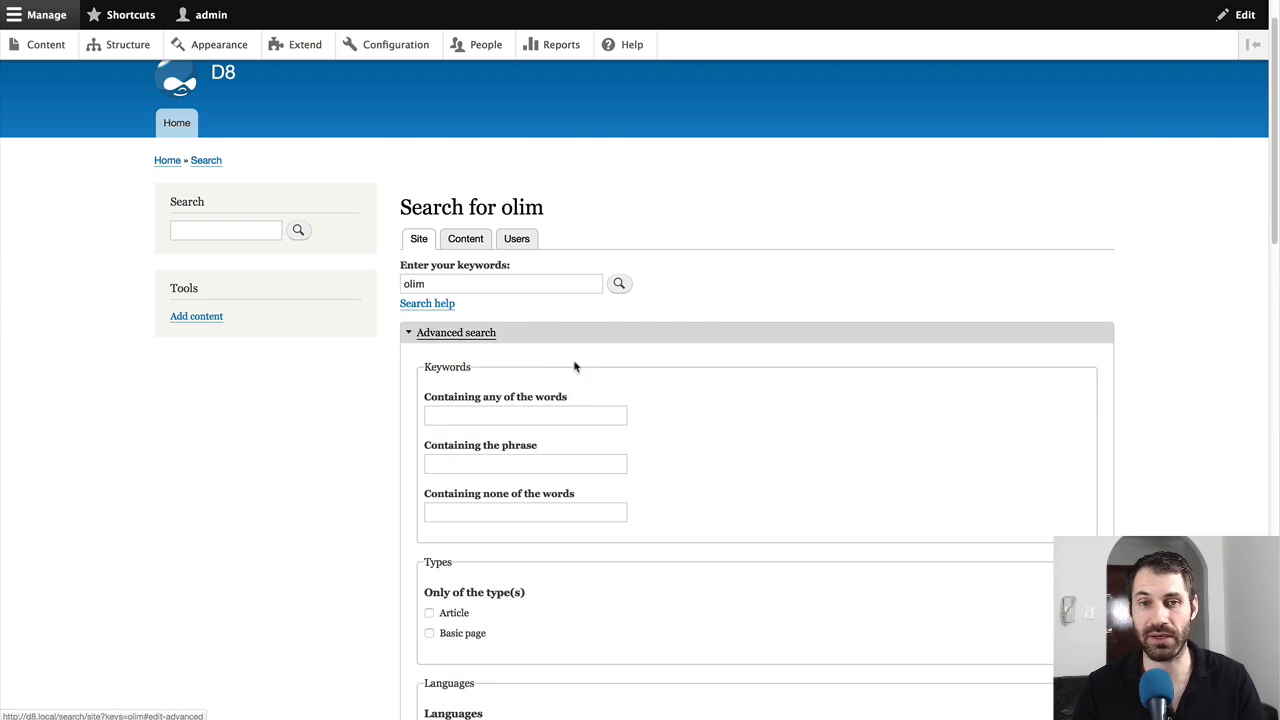
scroll(580, 372, "down", 4)
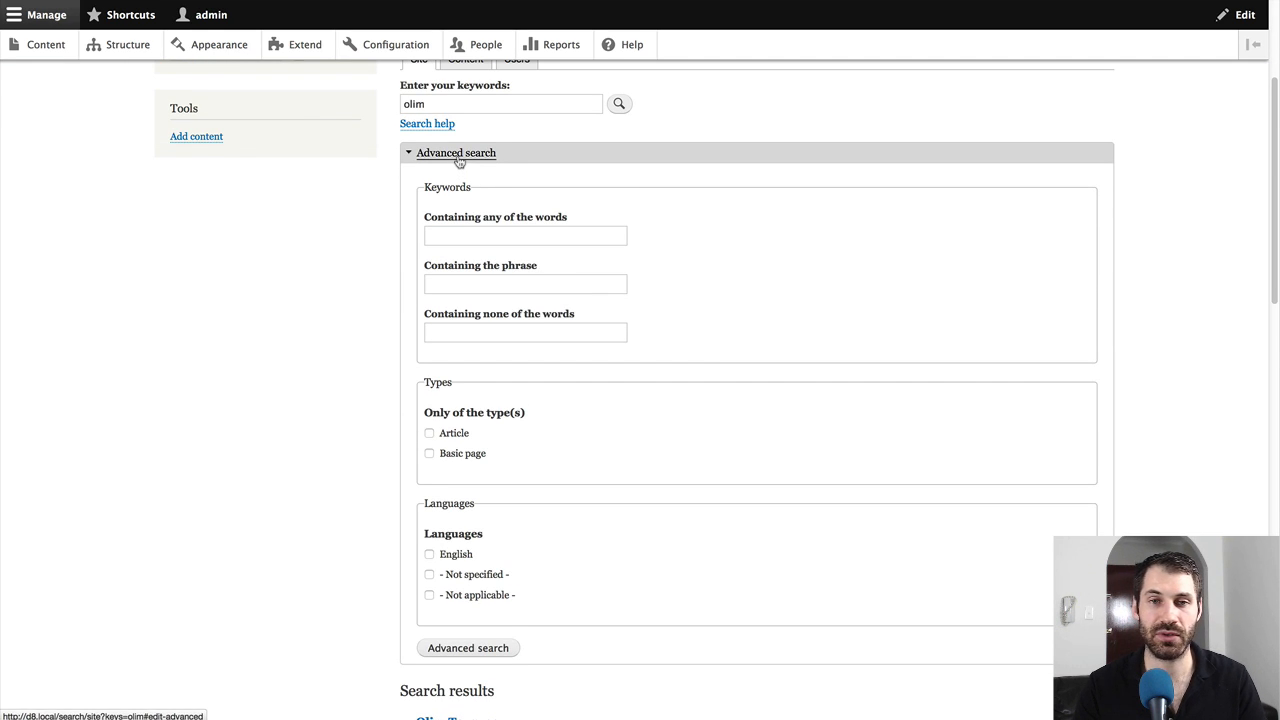
left_click(458, 158)
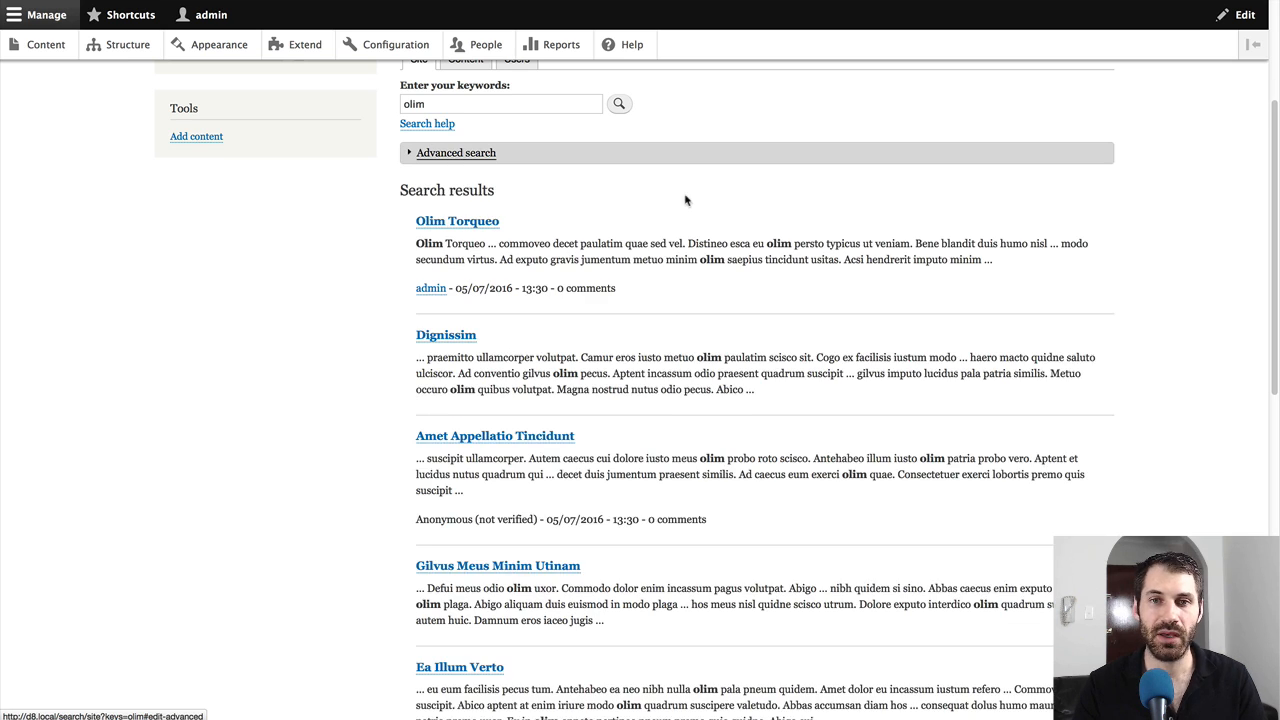
scroll(700, 197, "up", 1)
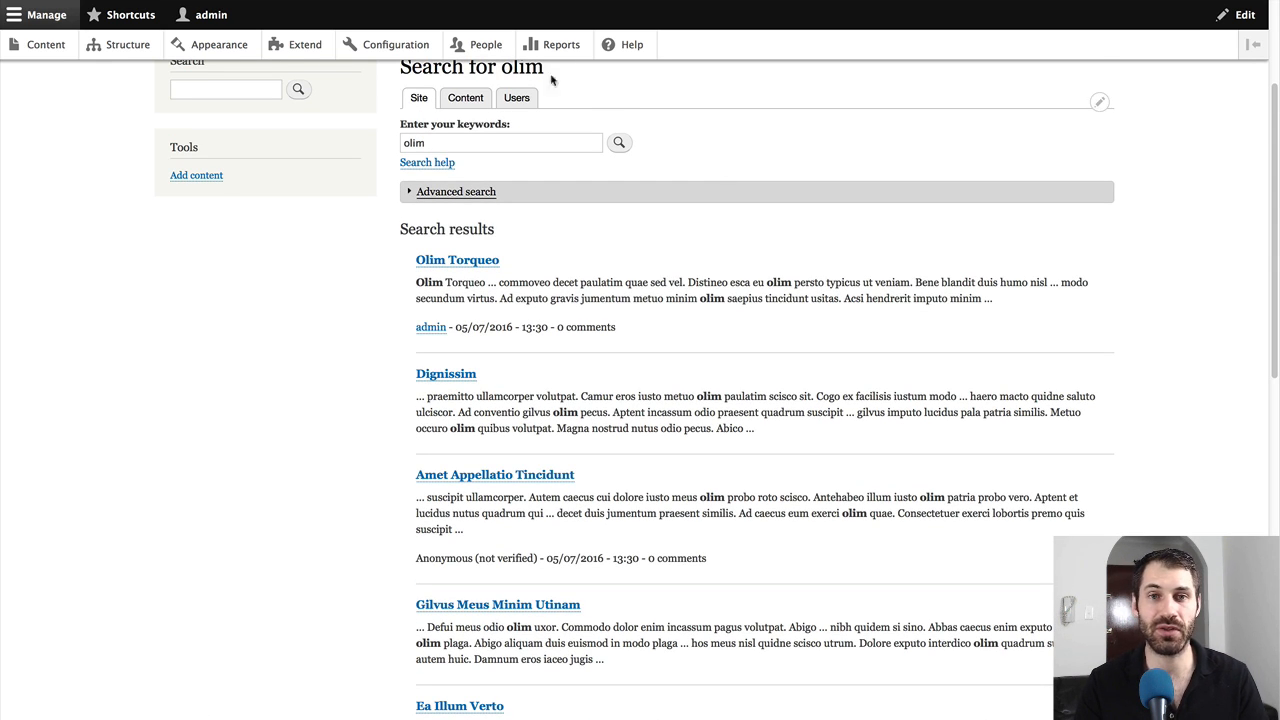
Open the user permissions page and examine the Search permissions for administering search, using advanced search and using search
left_click(489, 50)
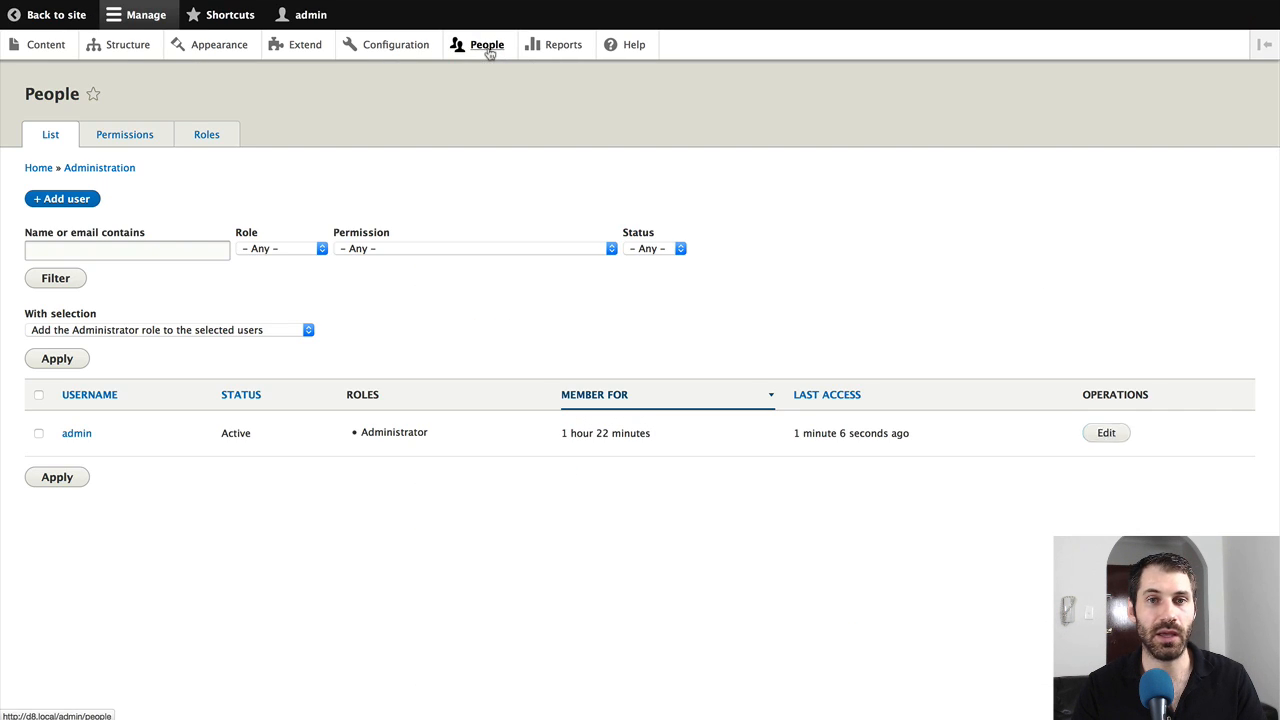
left_click(140, 138)
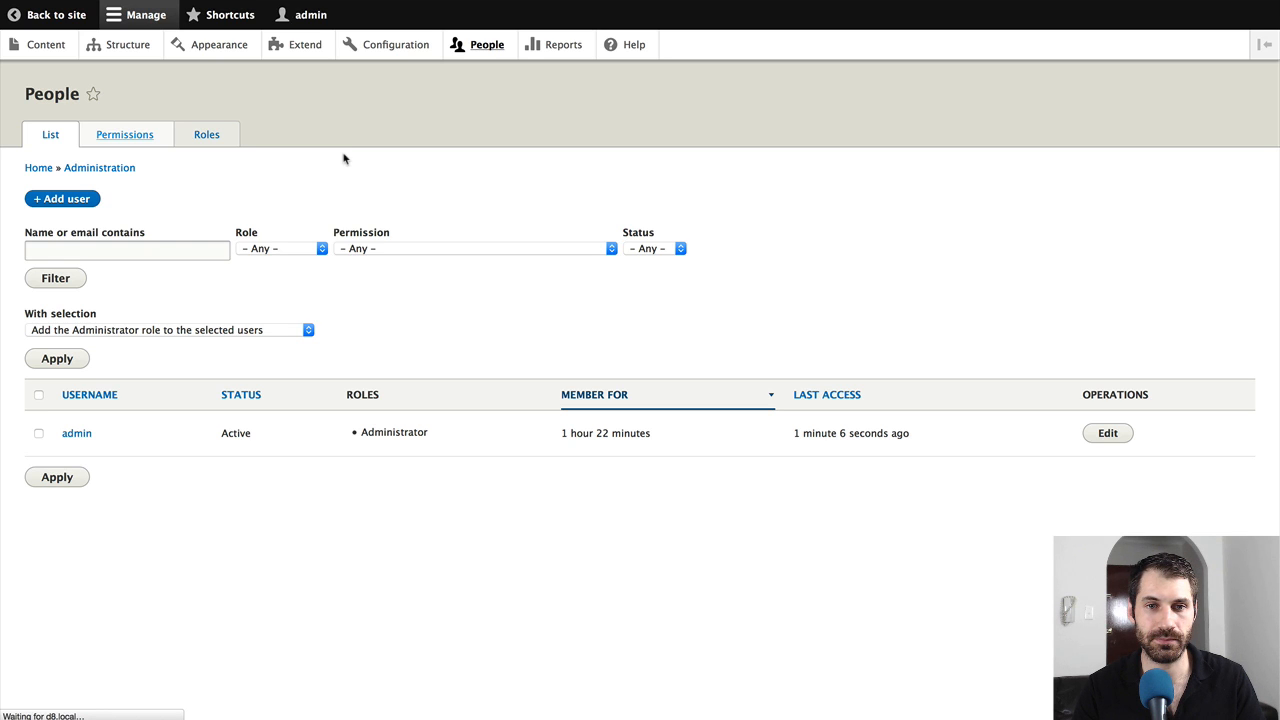
scroll(357, 257, "down", 10)
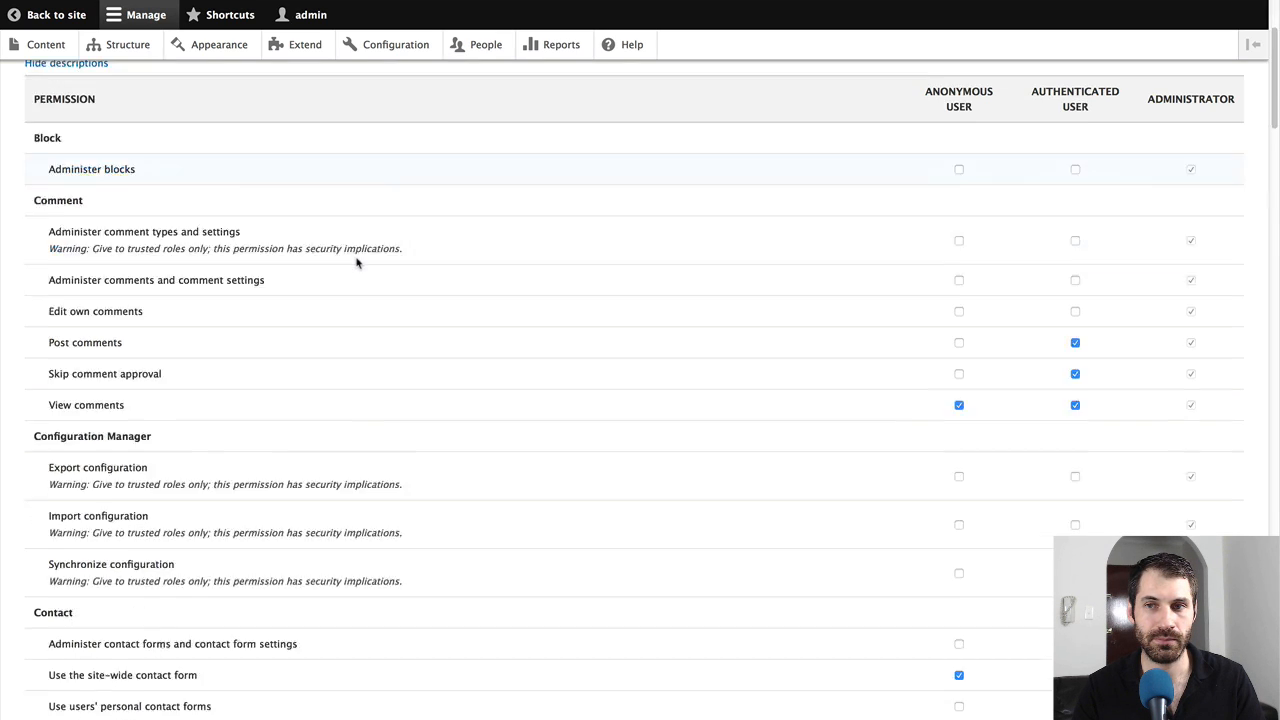
scroll(367, 266, "down", 15)
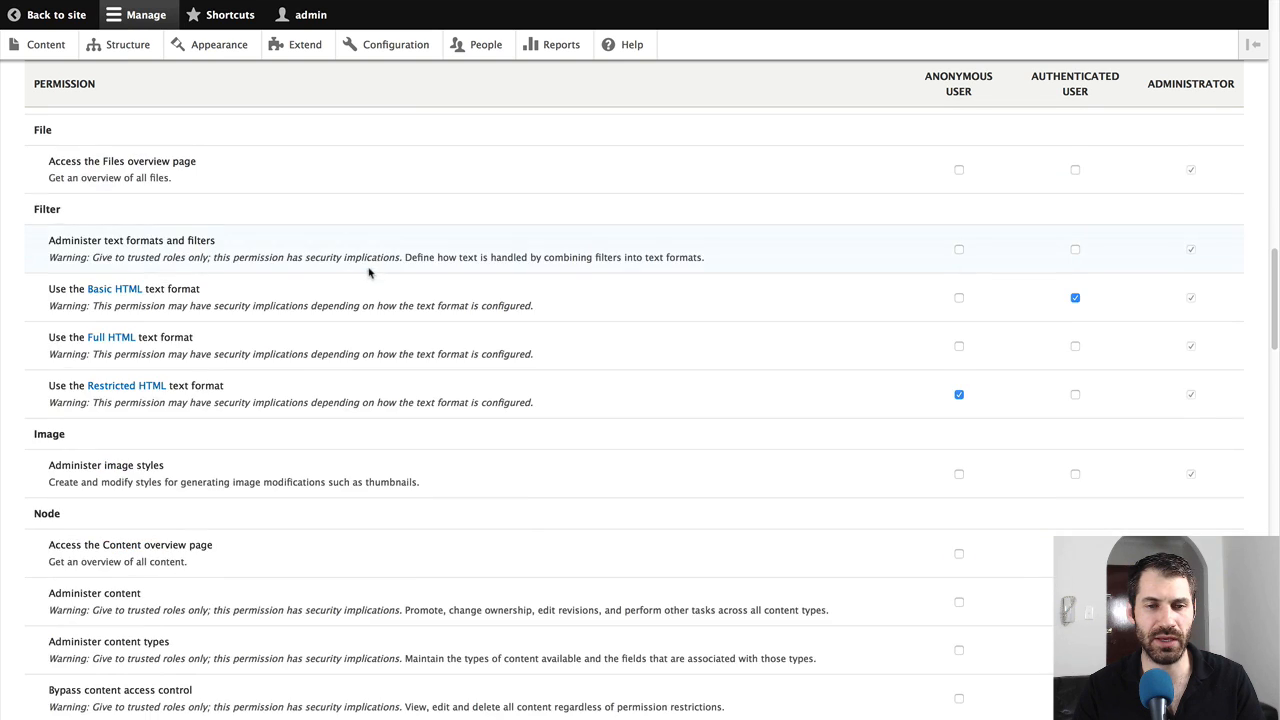
scroll(371, 271, "down", 15)
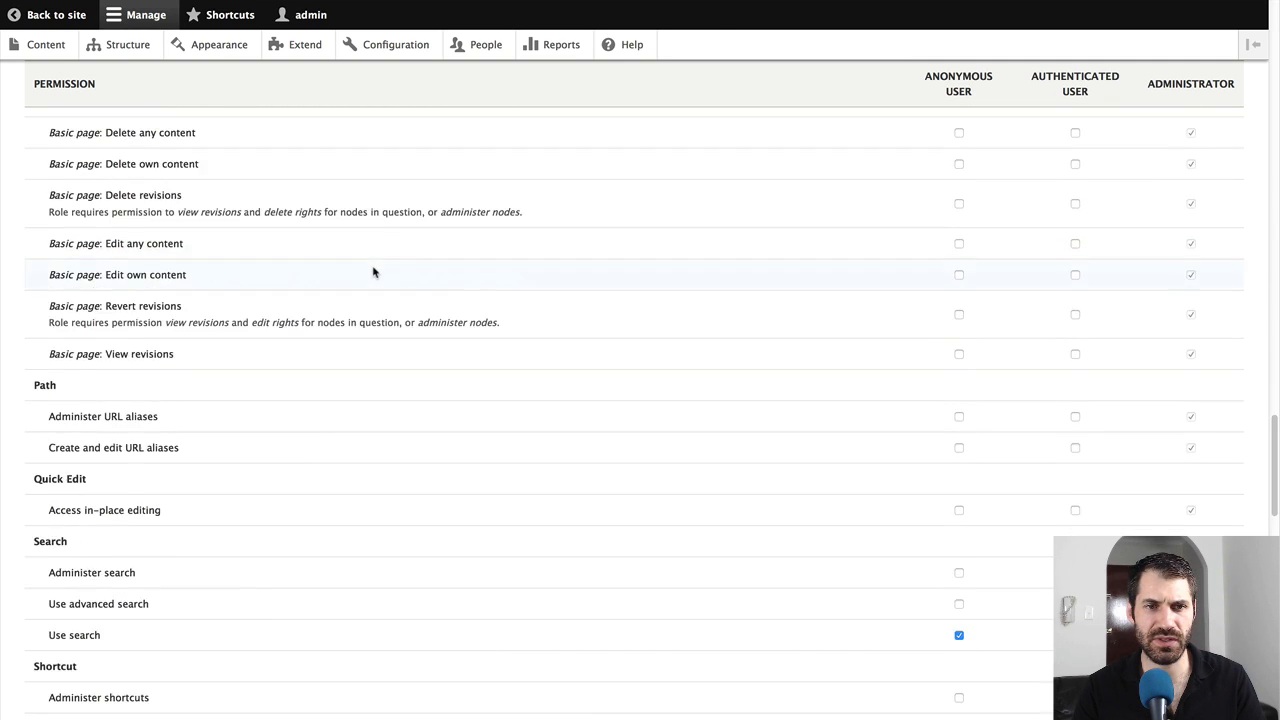
scroll(194, 357, "down", 3)
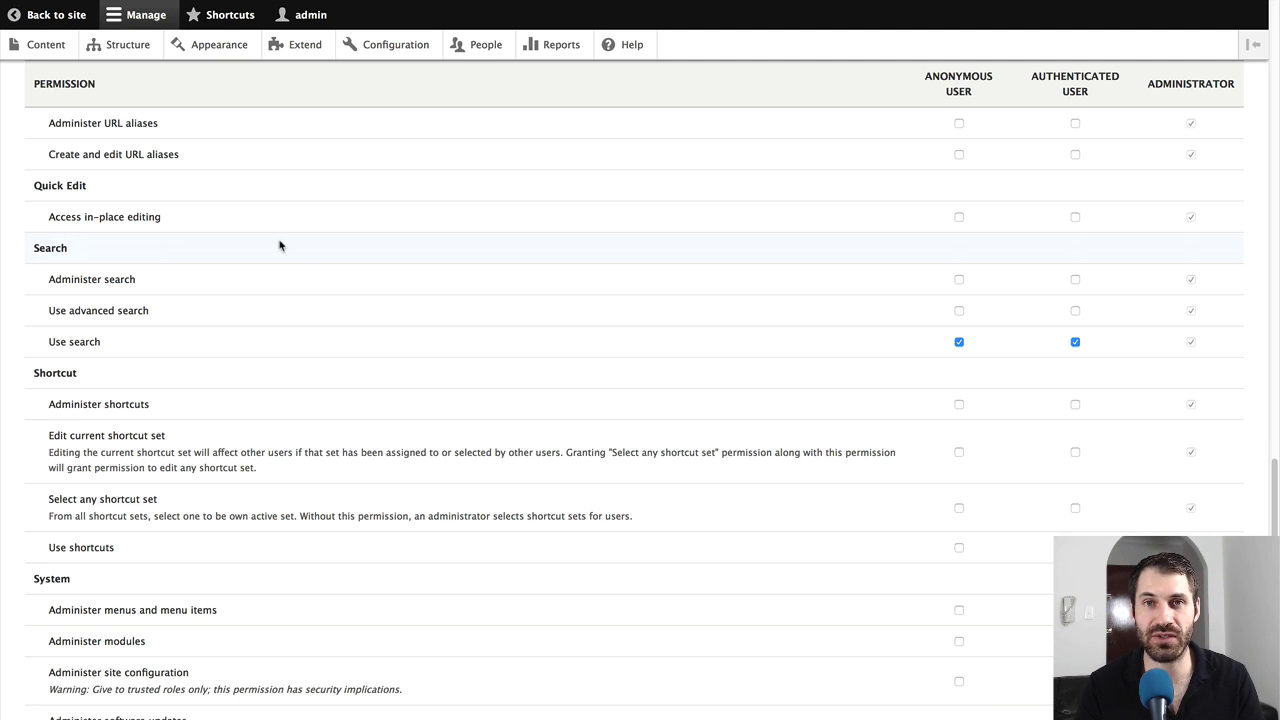
scroll(162, 314, "down", 1)
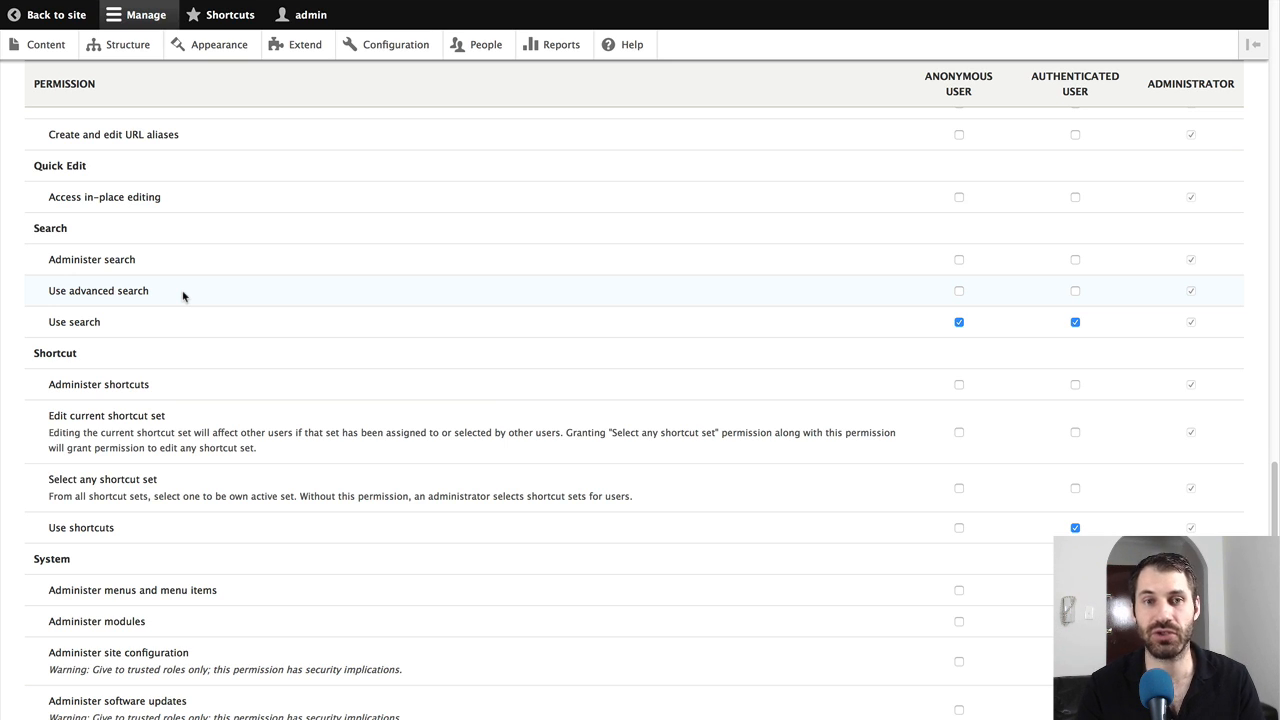
scroll(230, 290, "down", 1)
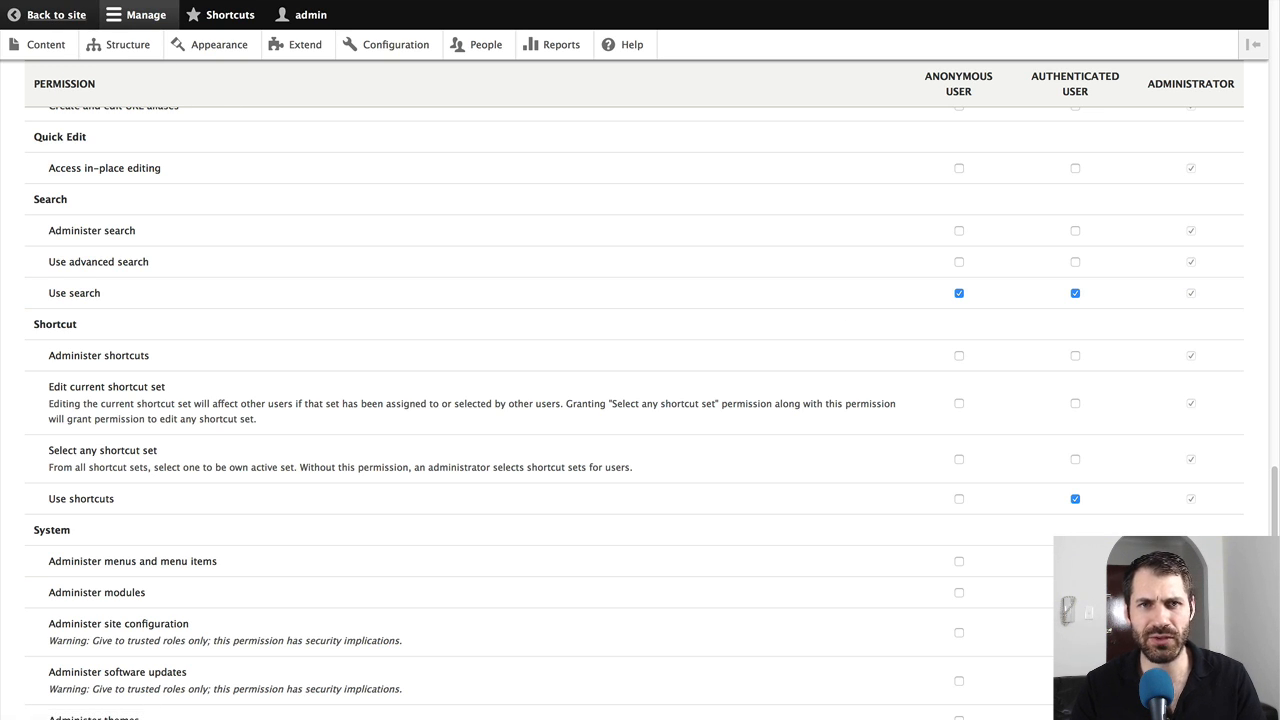
Check the Users tab on the search page, and locate the View user information permission in the User section of the permissions
left_click(56, 14)
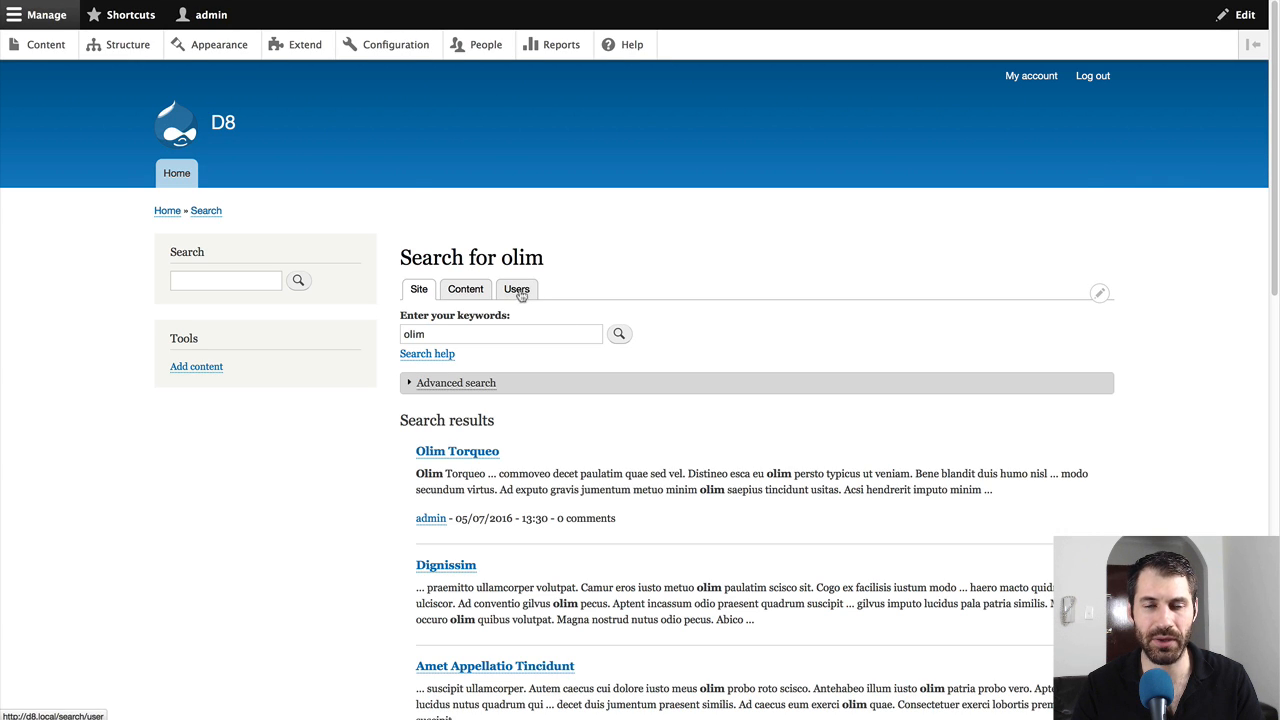
key("alt+Left")
scroll(201, 361, "down", 1)
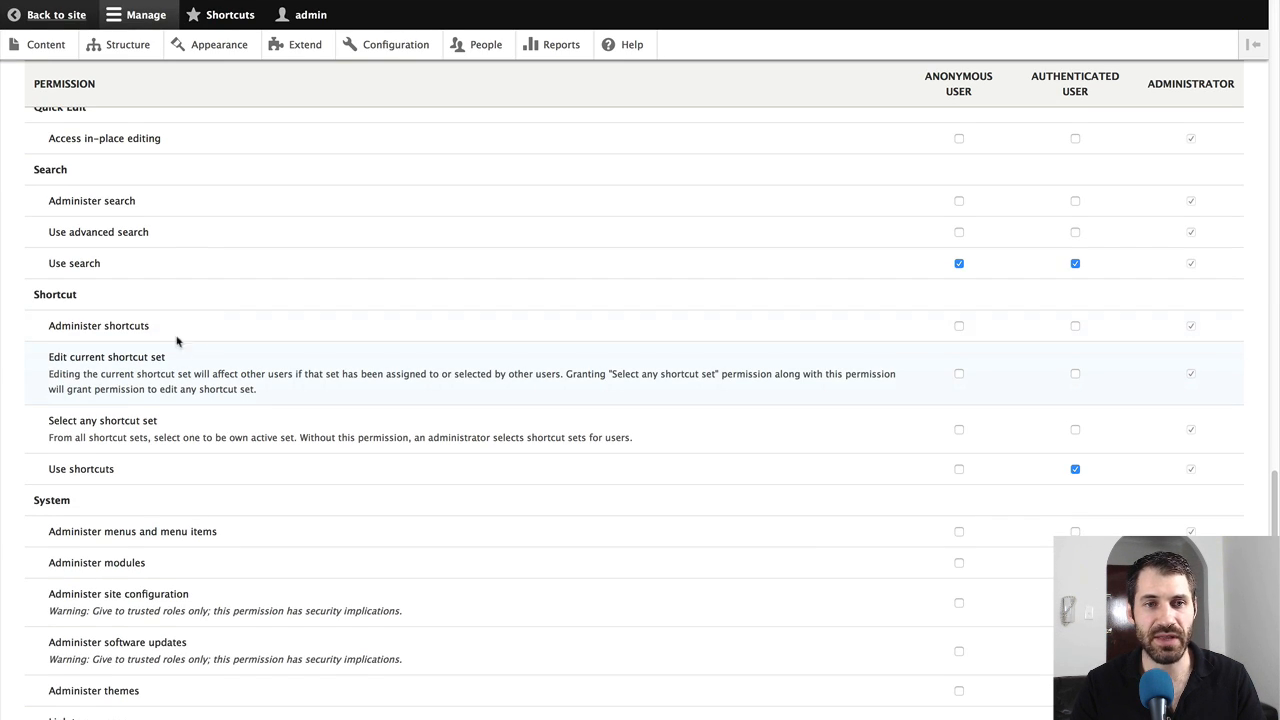
scroll(180, 250, "up", 1)
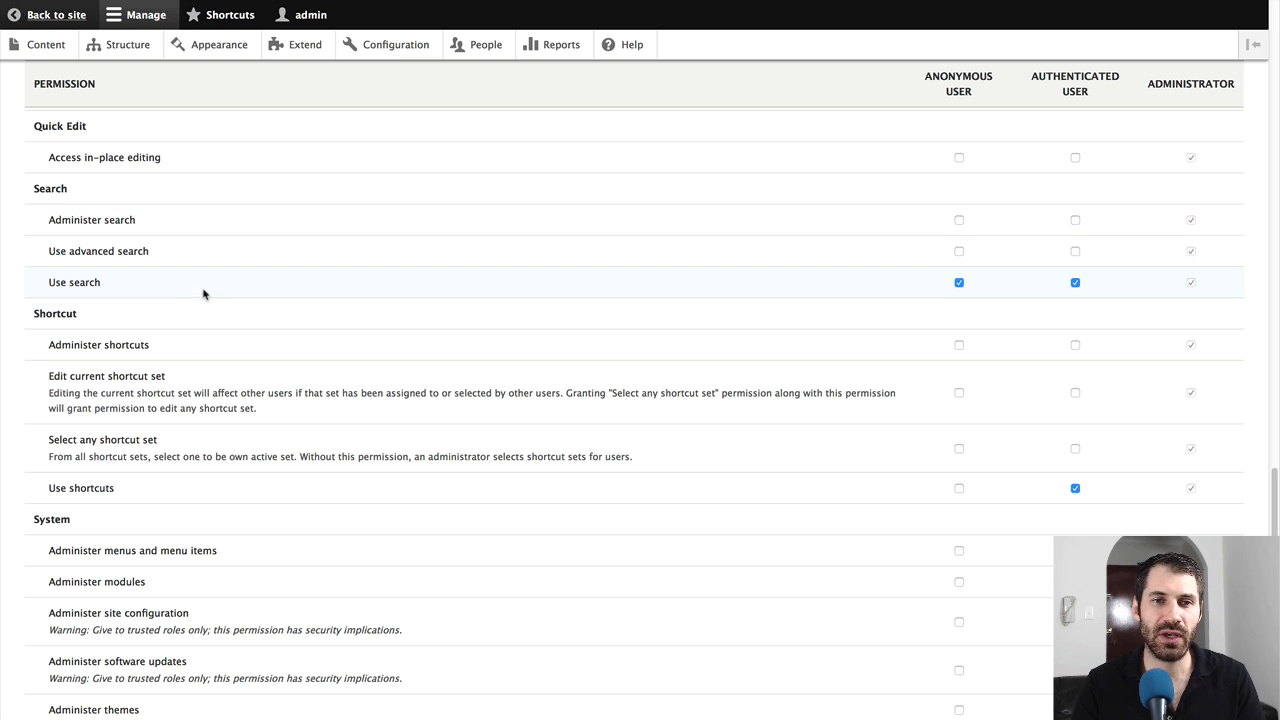
scroll(211, 297, "down", 10)
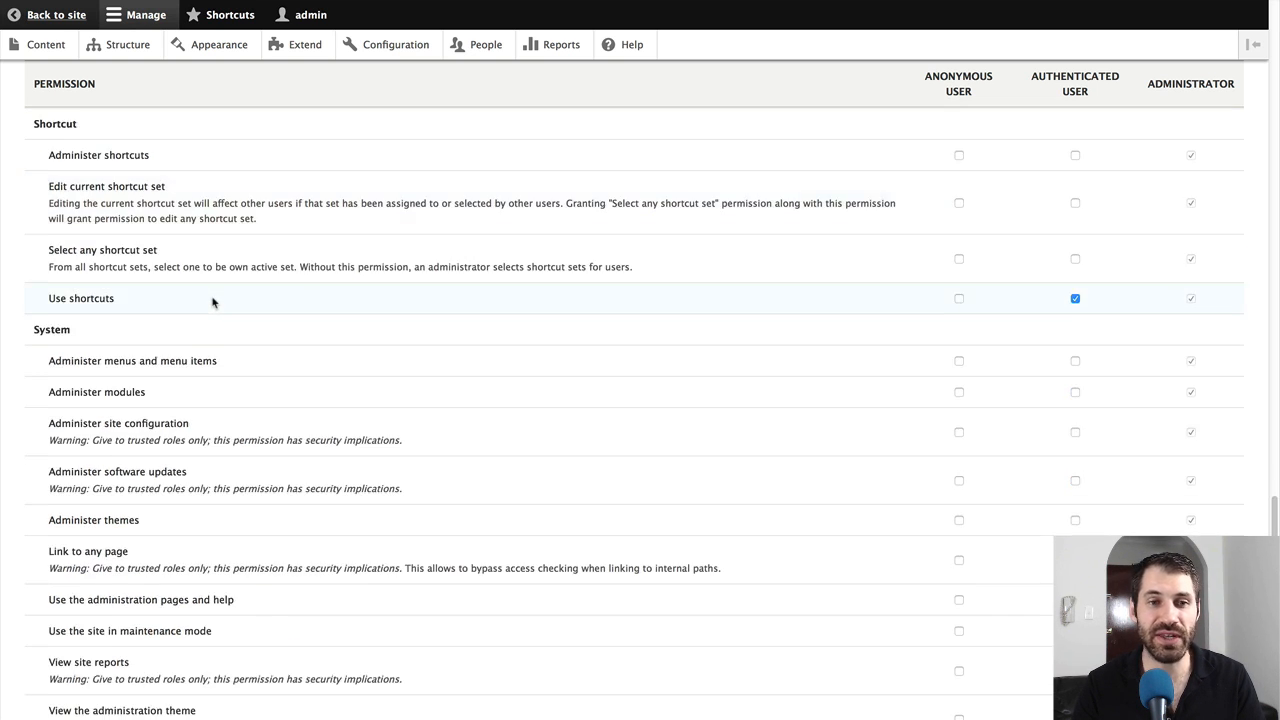
scroll(212, 305, "down", 2)
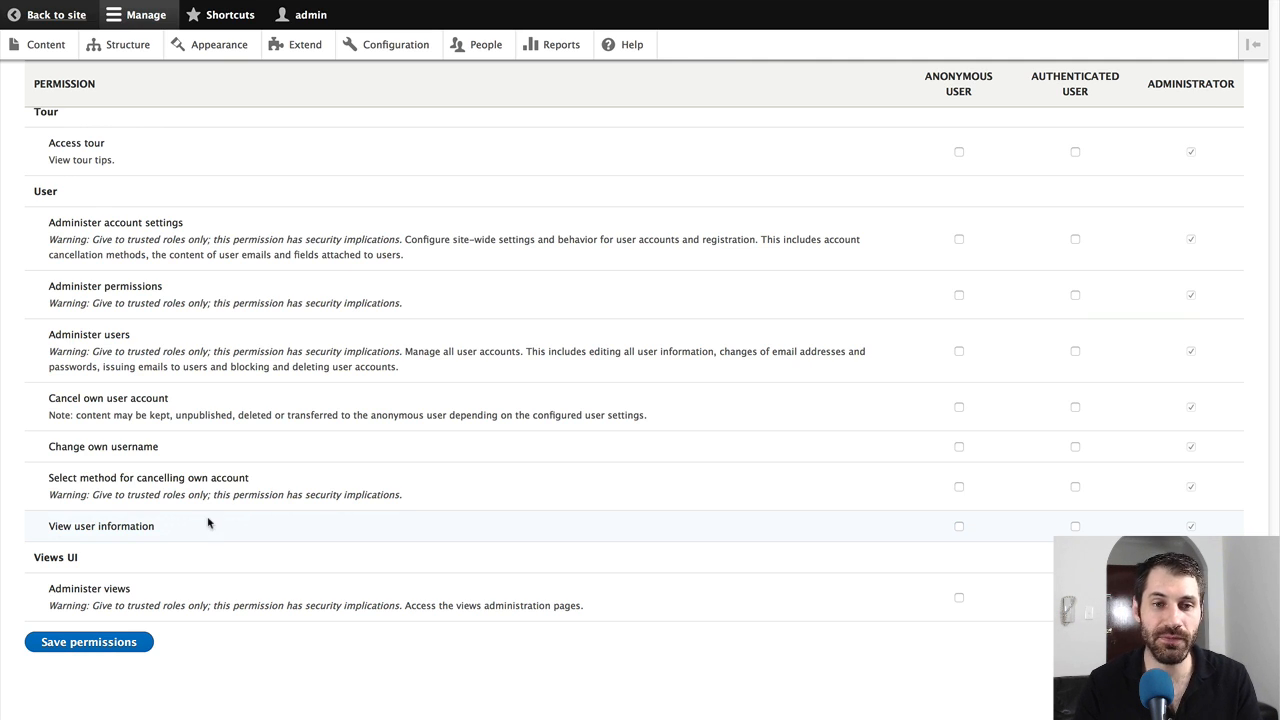
Compare the search page's Users tab with the View user information permission, and look over the olim results
left_click(345, 1)
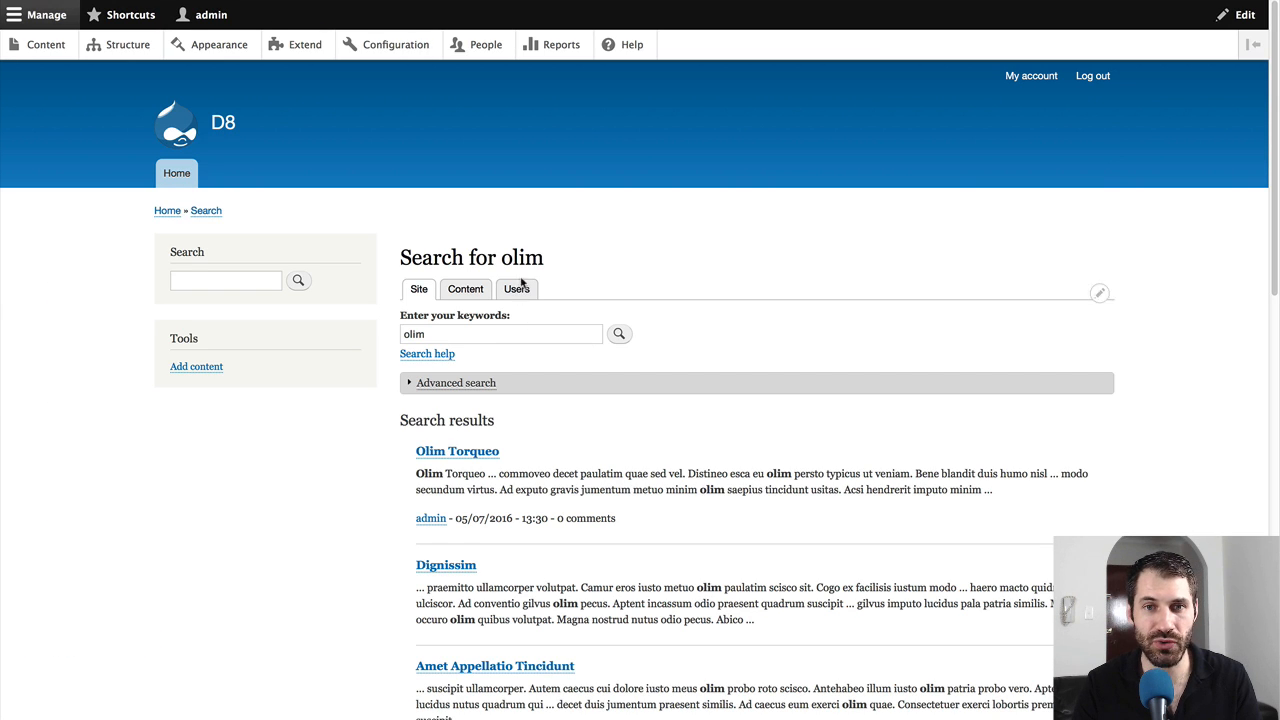
left_click(180, 1)
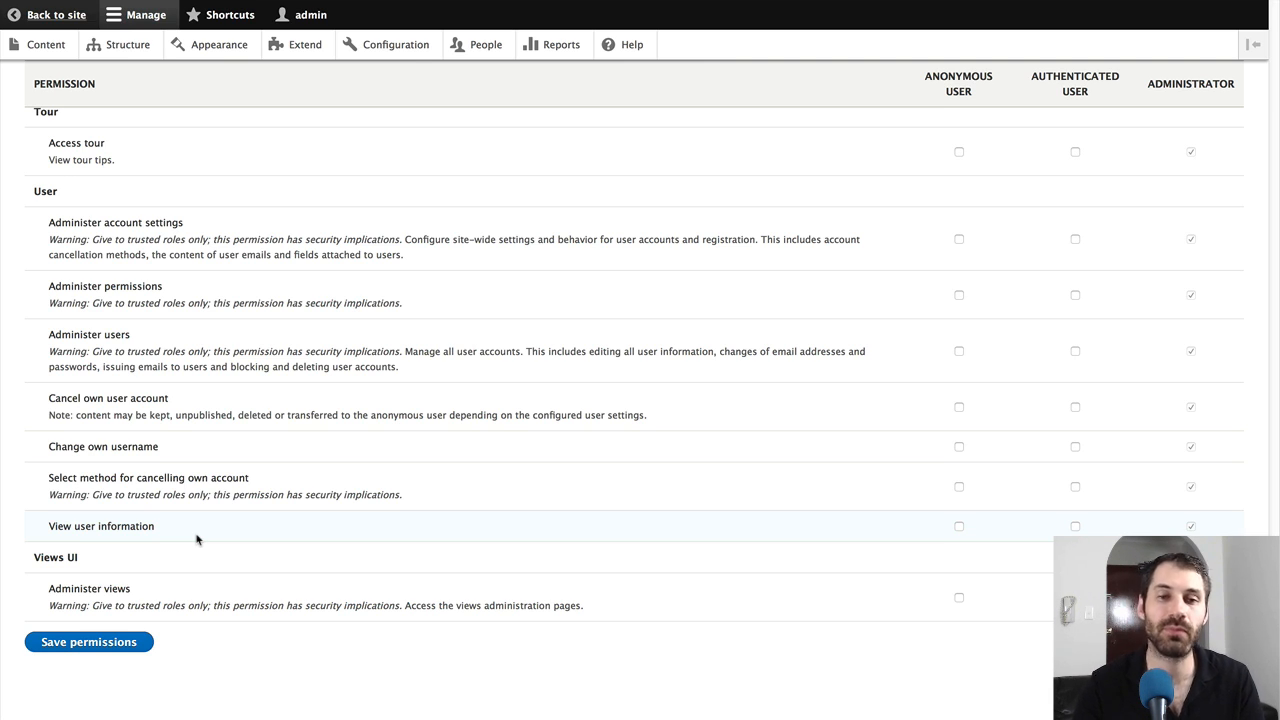
scroll(196, 540, "up", 2)
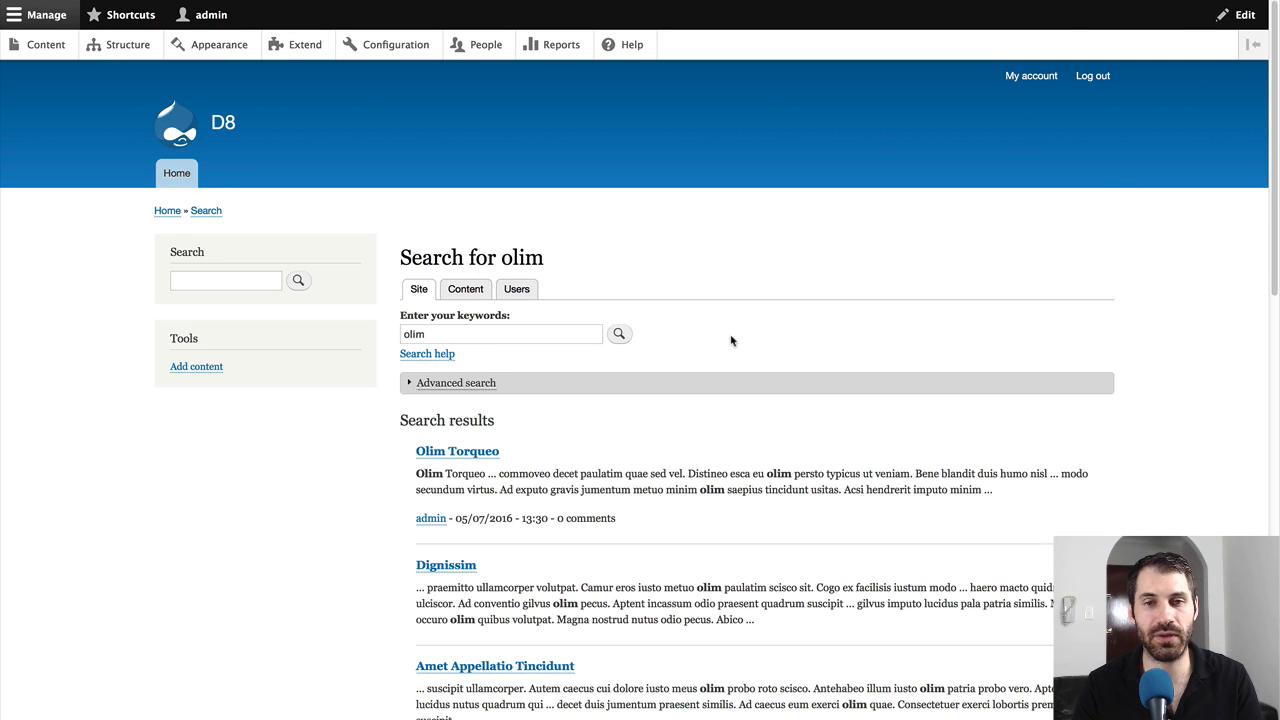
scroll(731, 340, "down", 2)
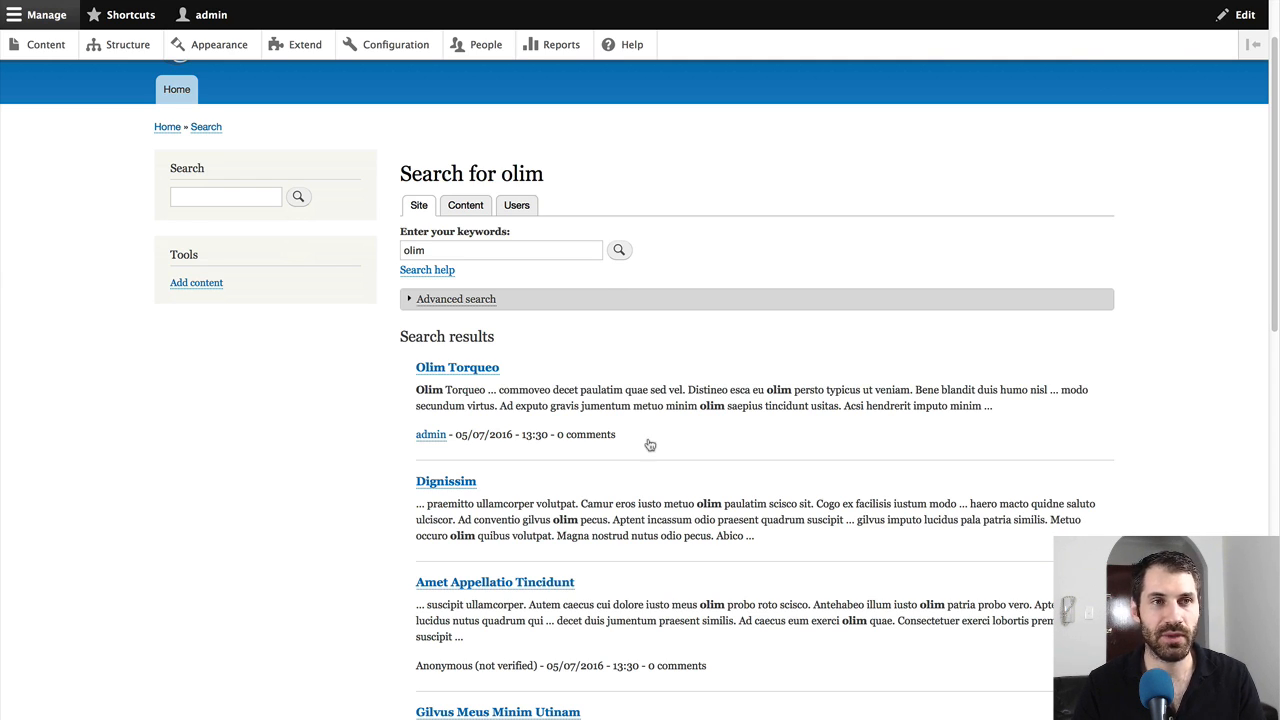
Switch to PhpStorm, open search-result.html.twig from core/modules/search/templates and compare it with the olim results page
key("super+Tab")
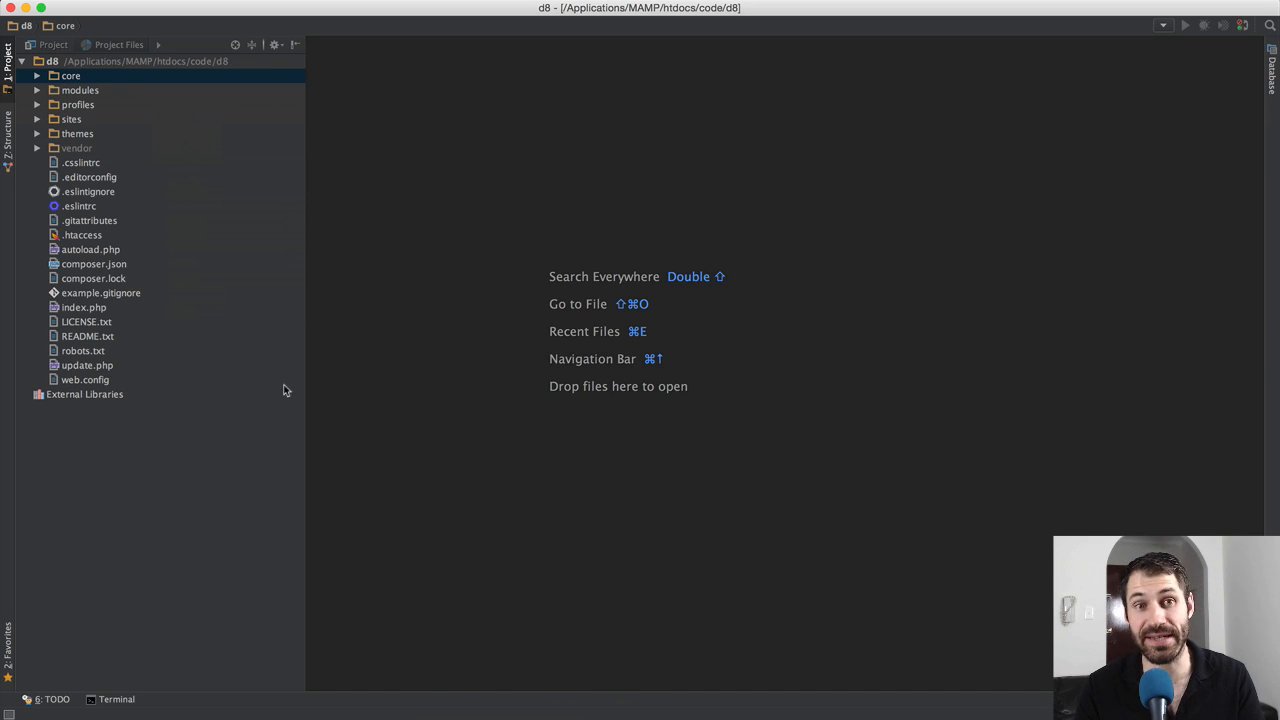
double_click(70, 77)
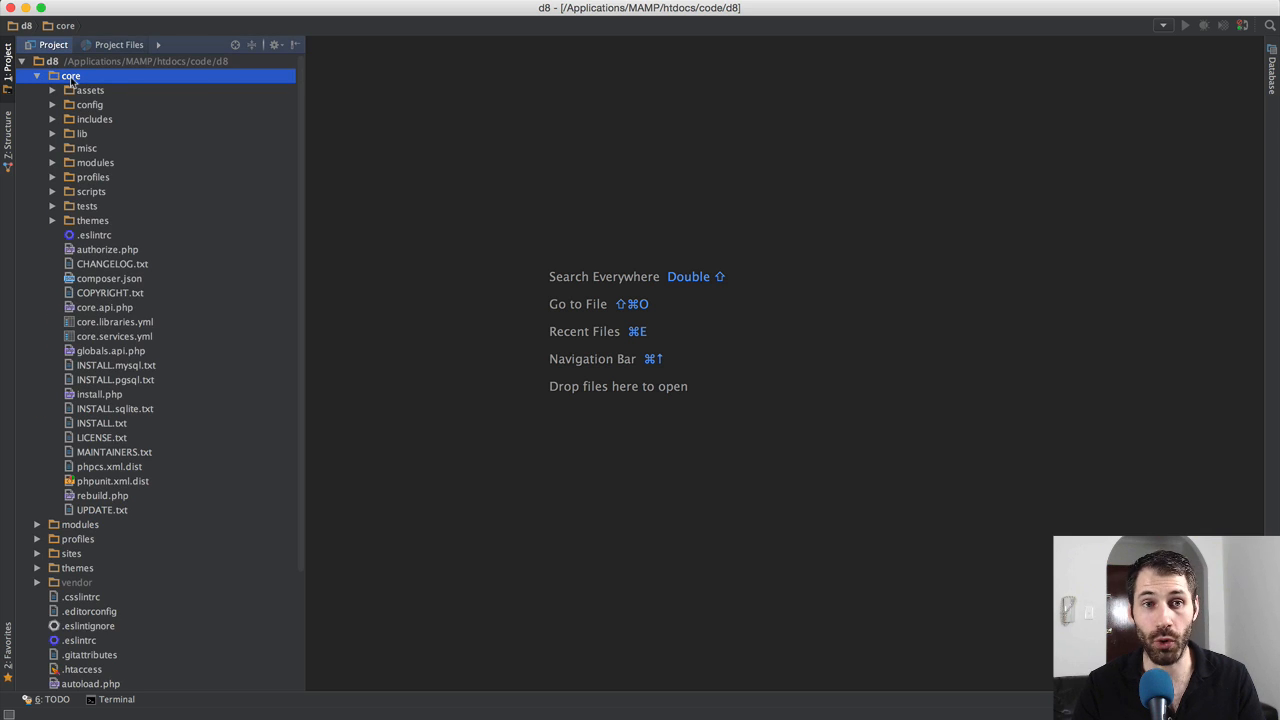
left_click(54, 164)
scroll(58, 499, "down", 10)
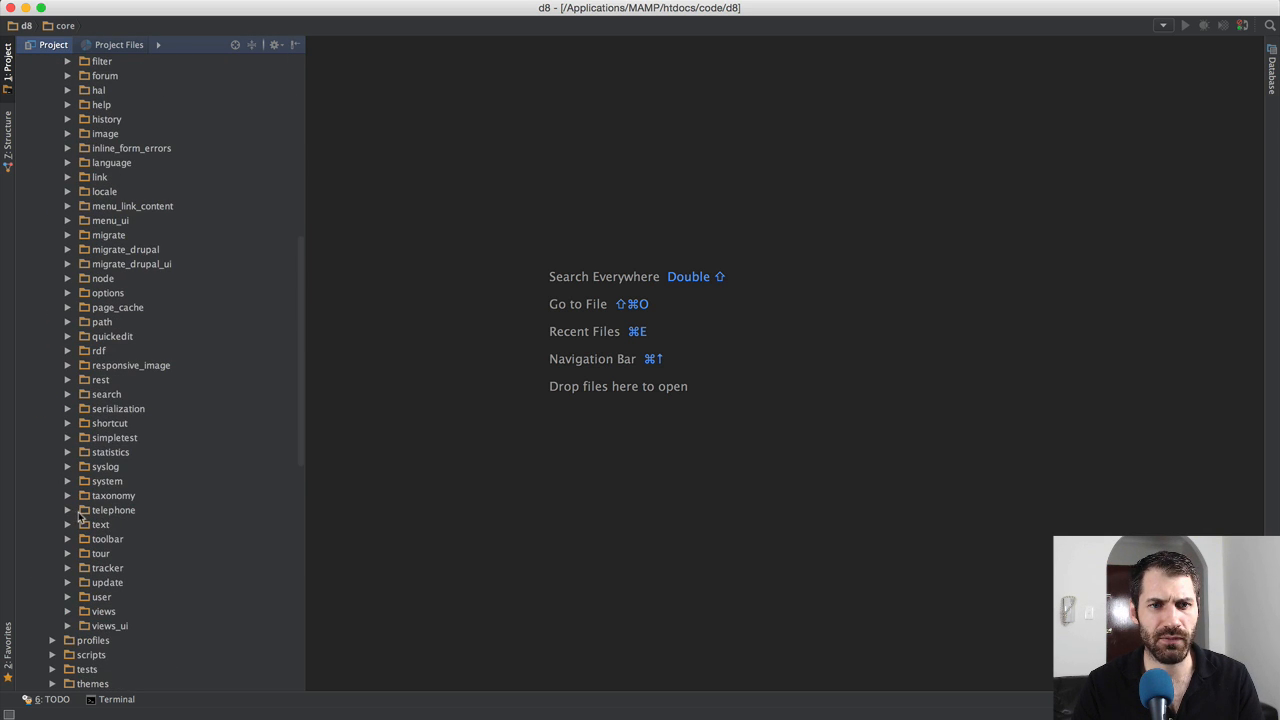
left_click(67, 394)
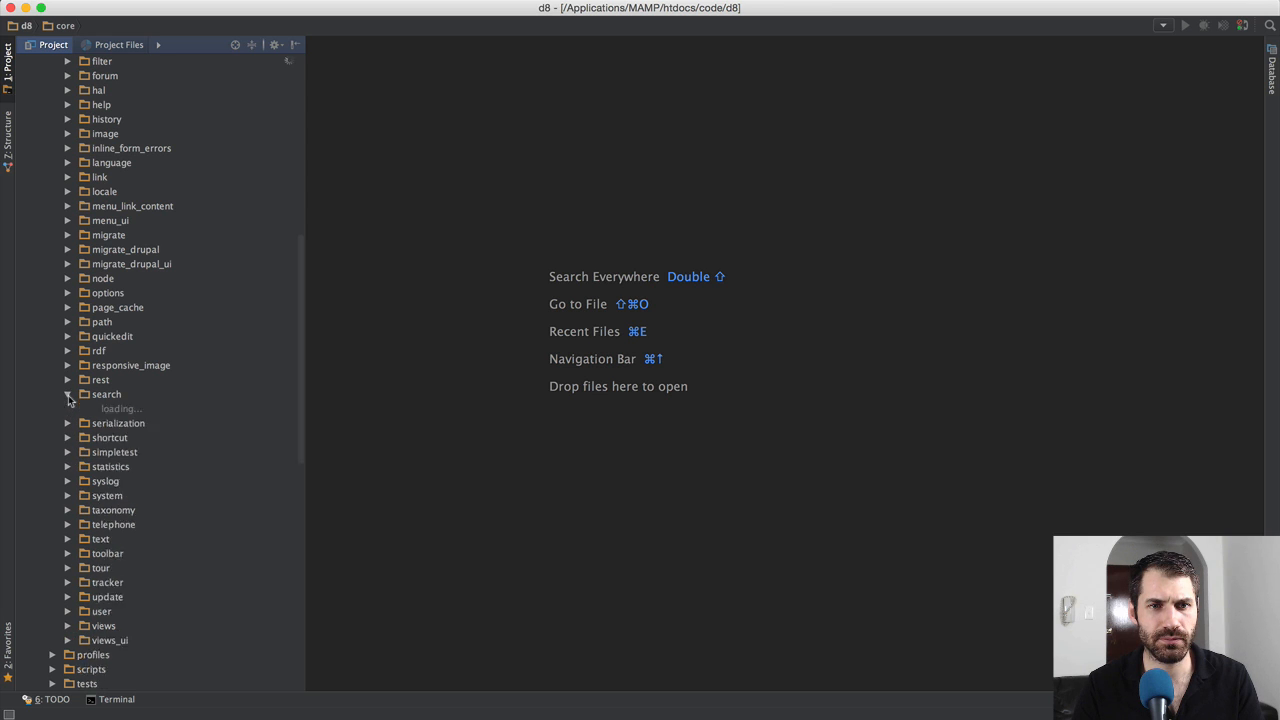
left_click(83, 452)
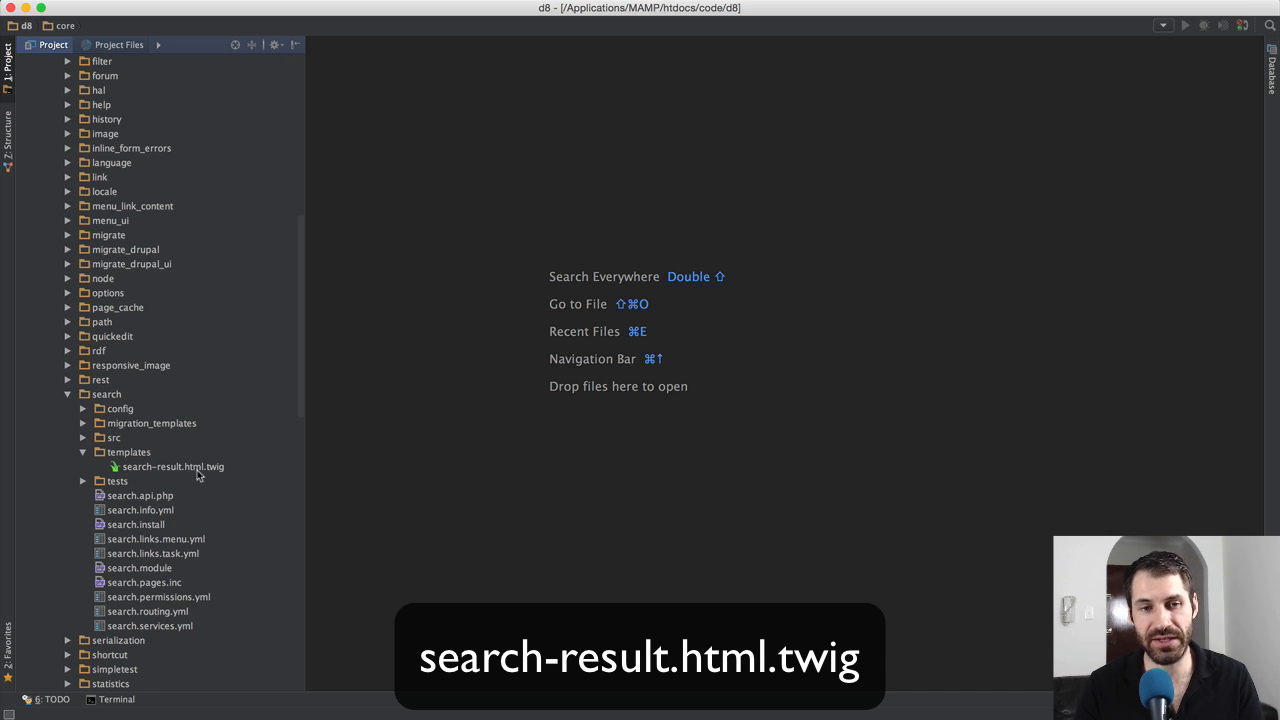
double_click(192, 470)
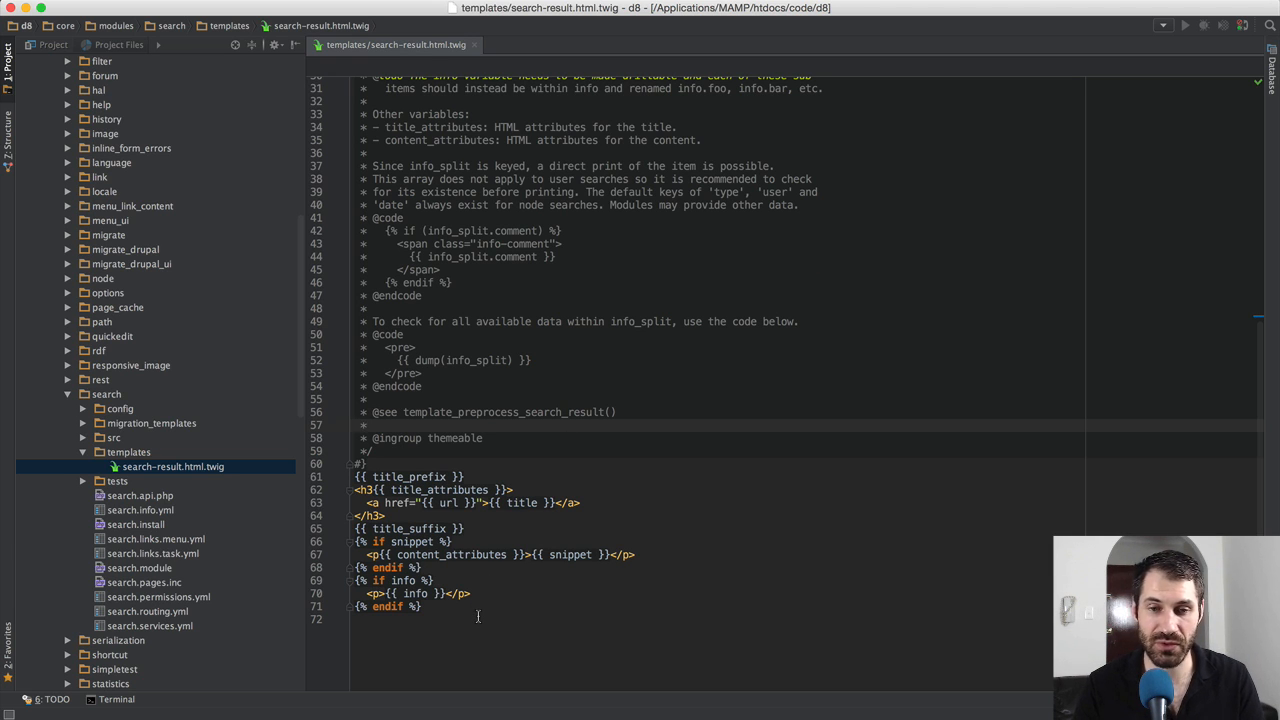
key("super+Tab")
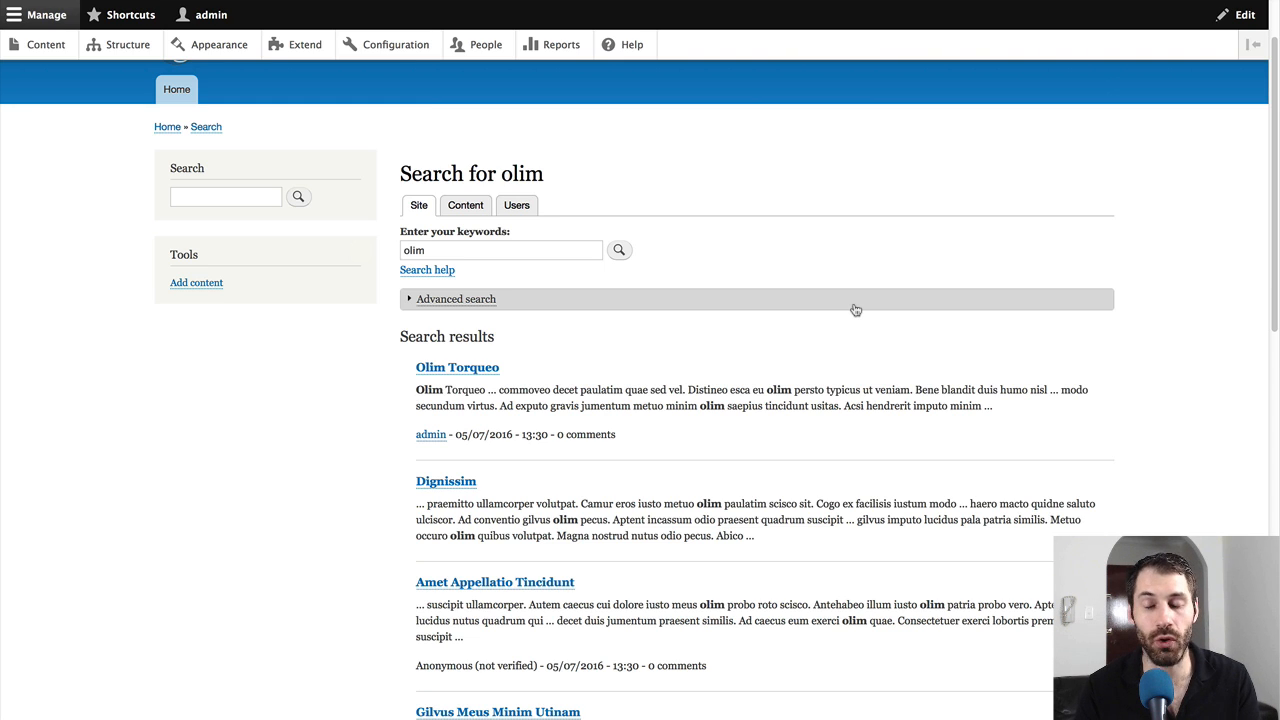
key("super+Tab")
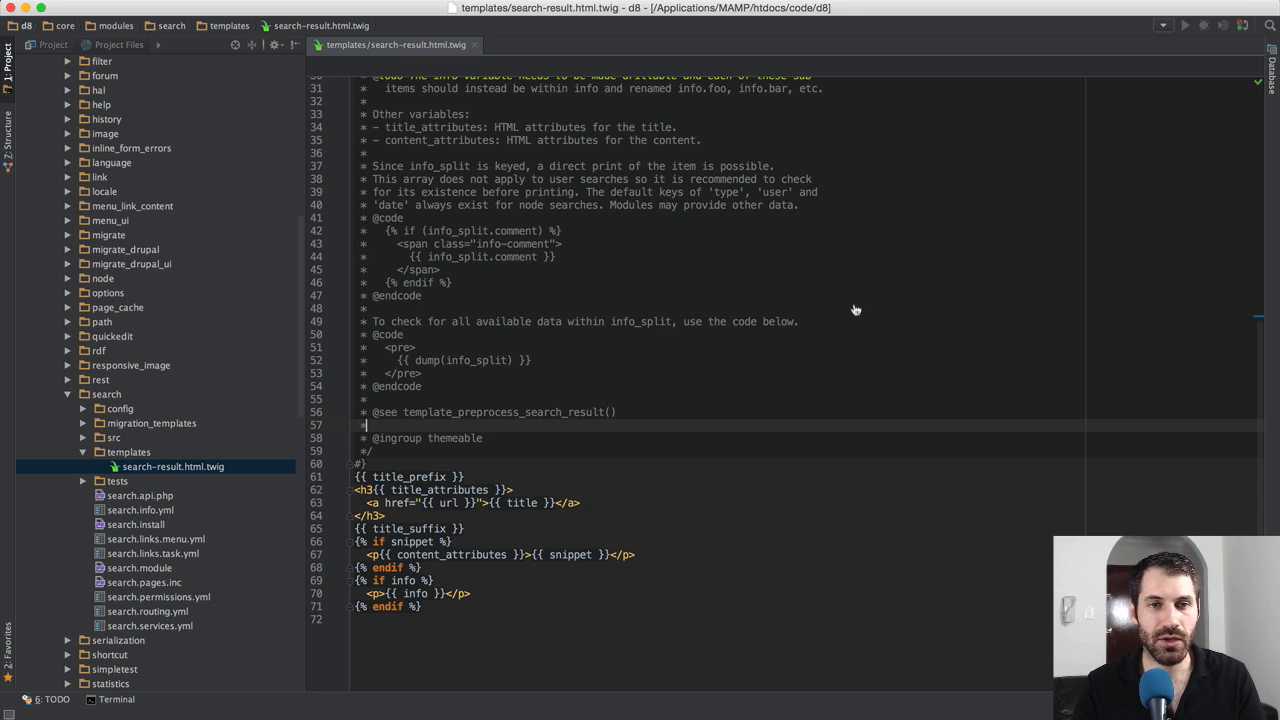
Open the Classy theme's search-result.html.twig from core/themes/classy/templates/content
scroll(90, 402, "down", 5)
scroll(92, 402, "down", 10)
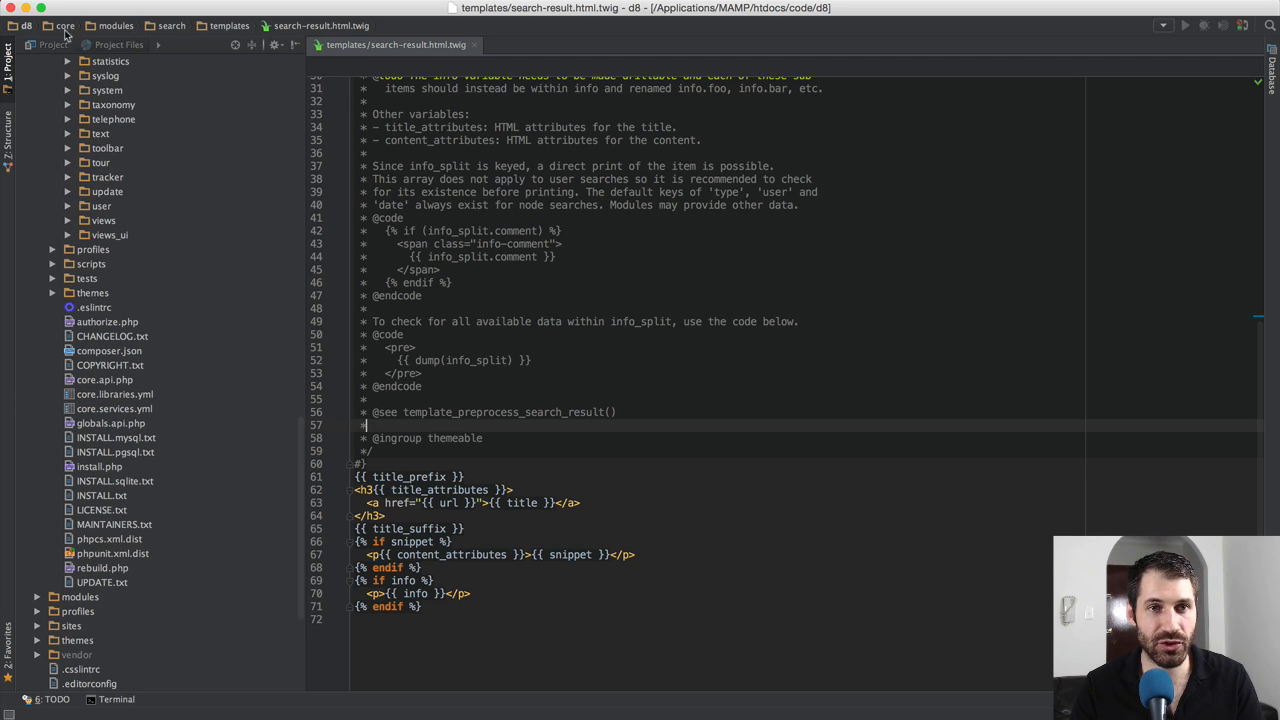
left_click(52, 293)
left_click(69, 322)
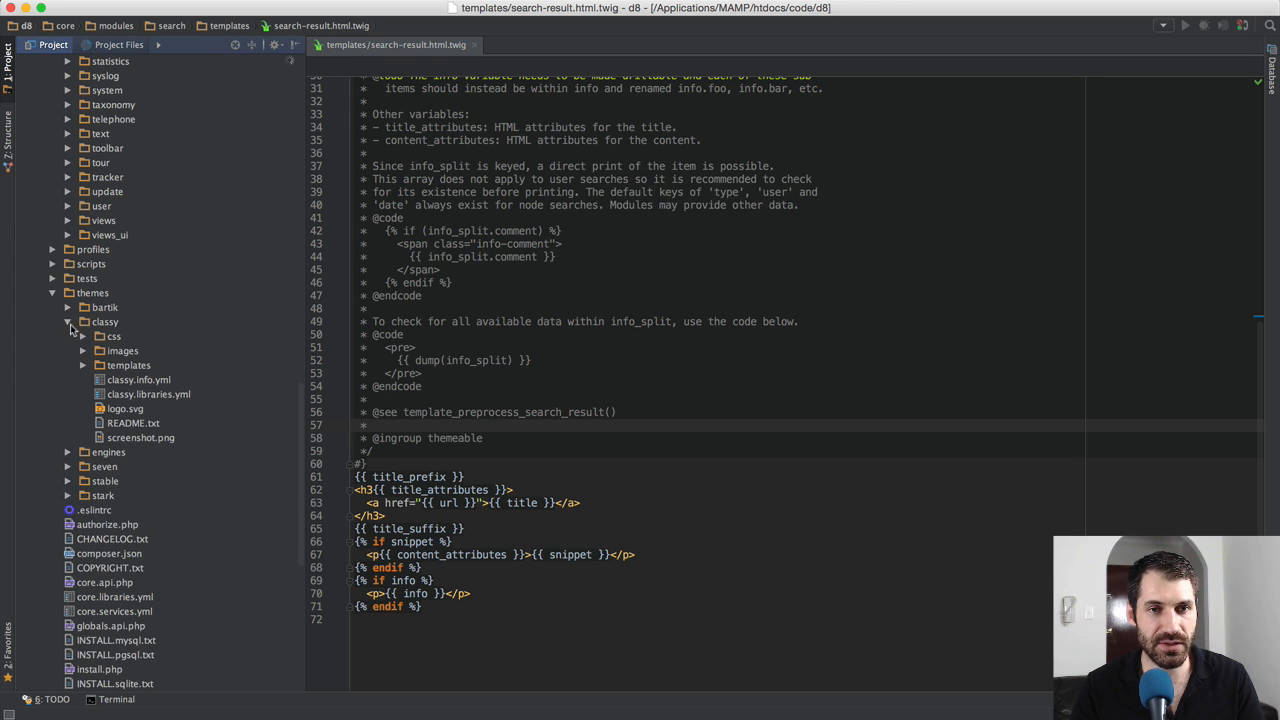
left_click(84, 366)
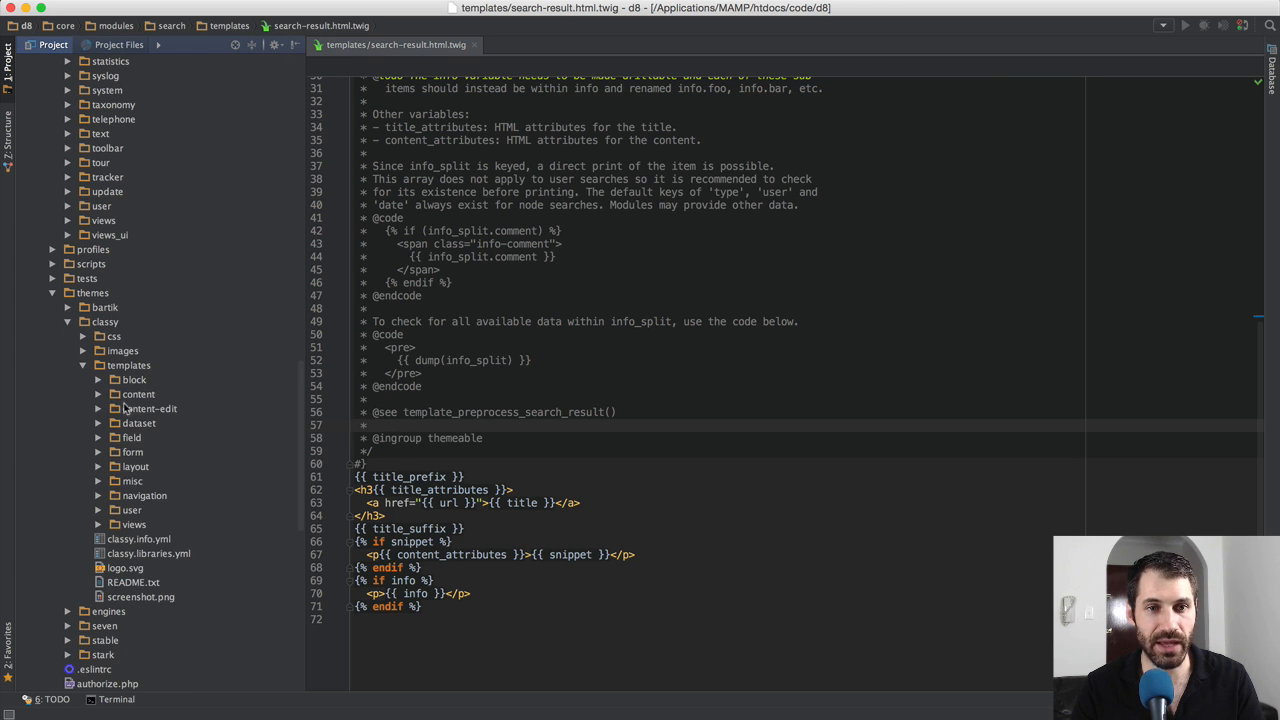
left_click(99, 396)
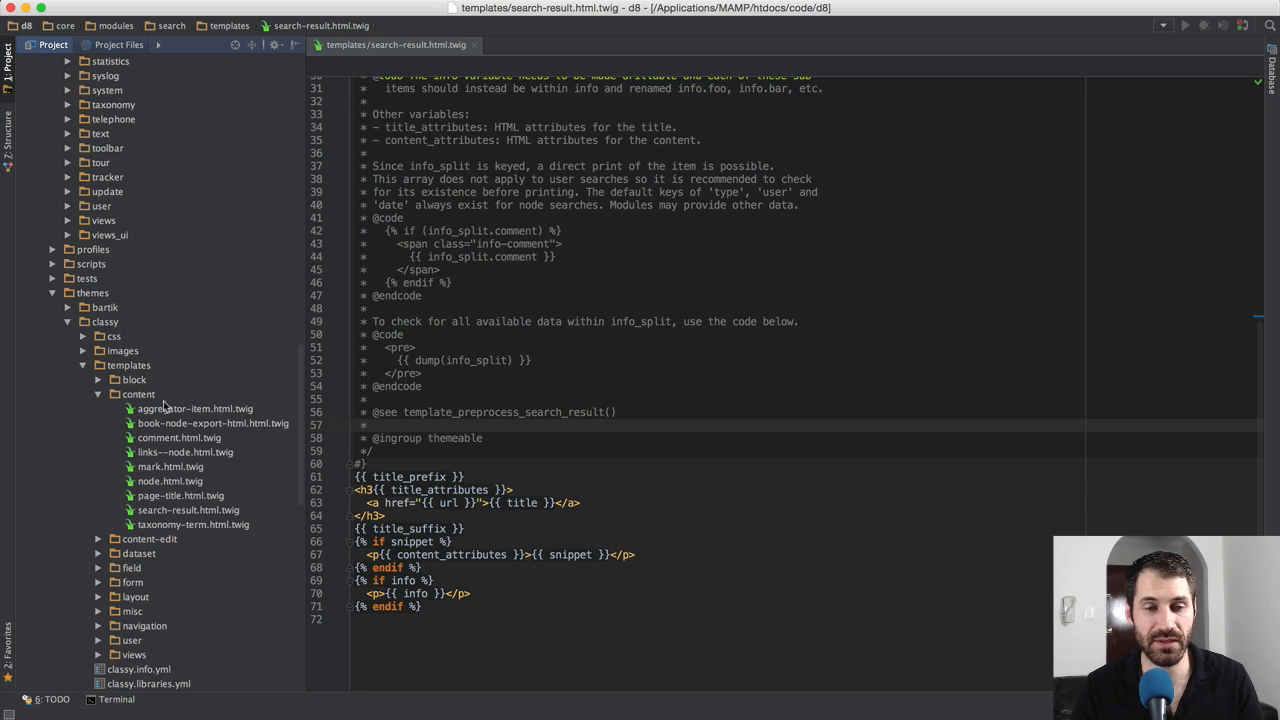
scroll(162, 404, "down", 3)
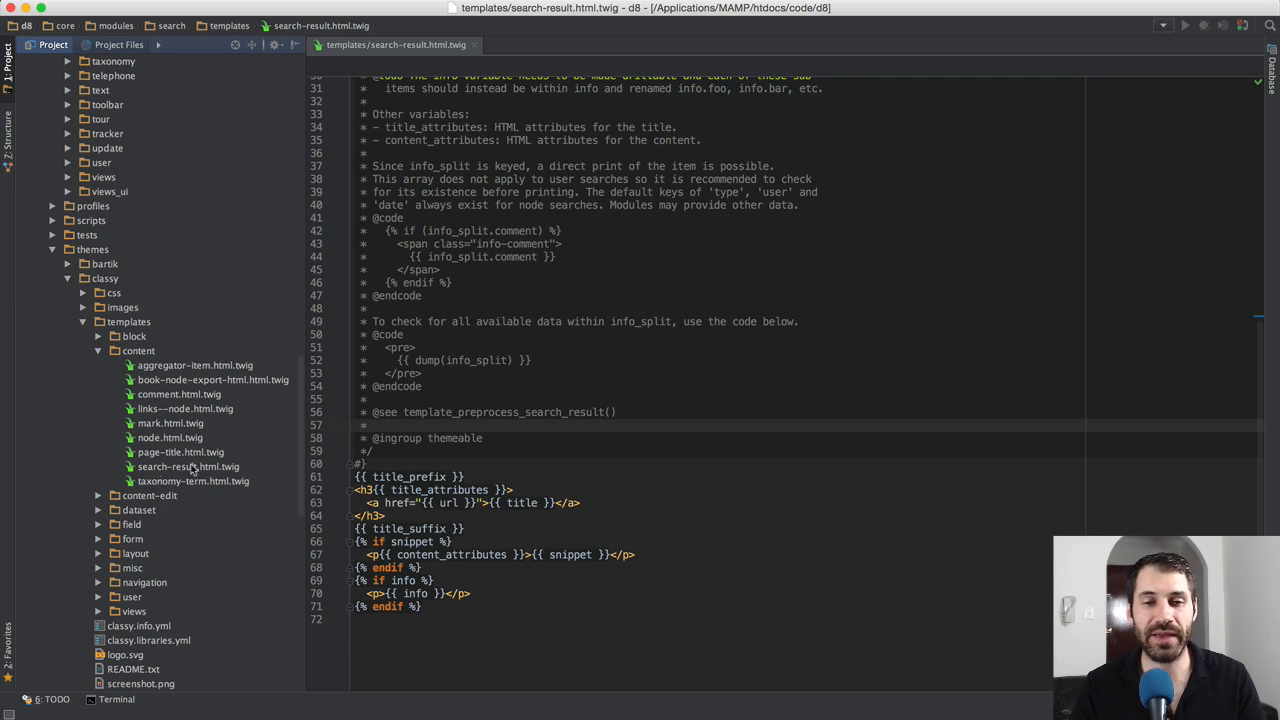
double_click(190, 467)
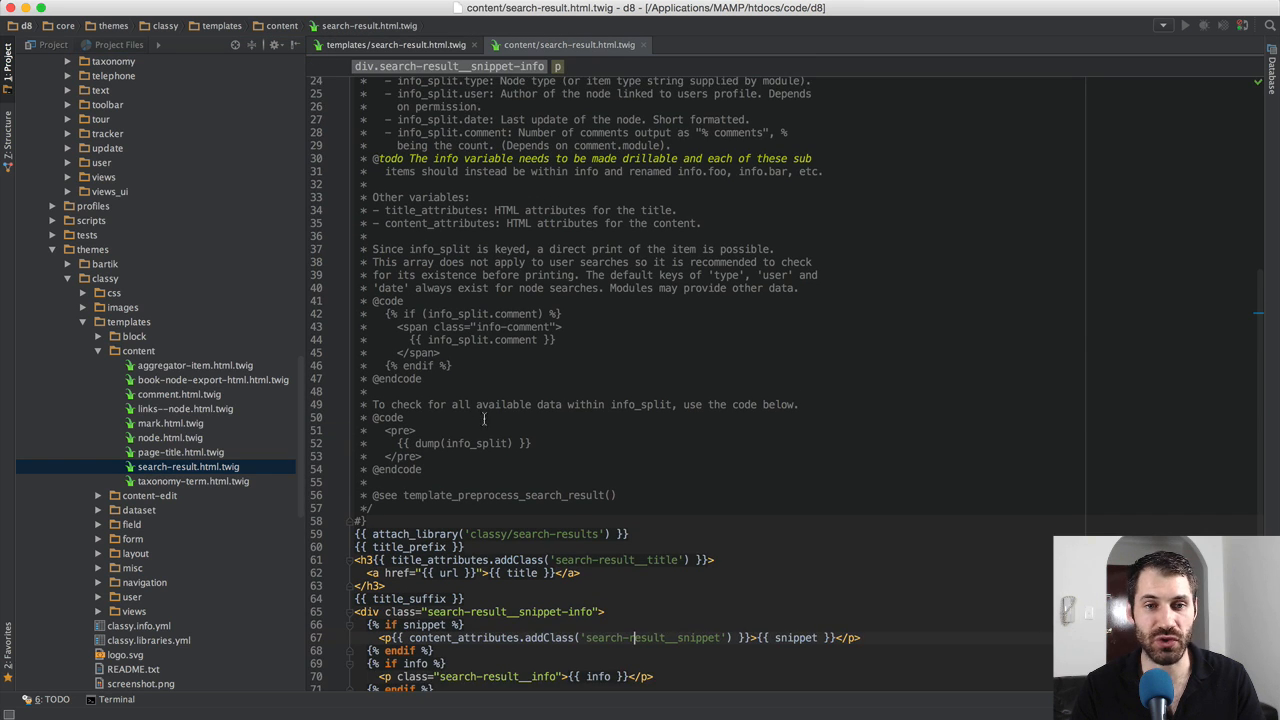
Compare the markup of the Classy theme's search-result.html.twig with the search module's version
scroll(483, 419, "down", 3)
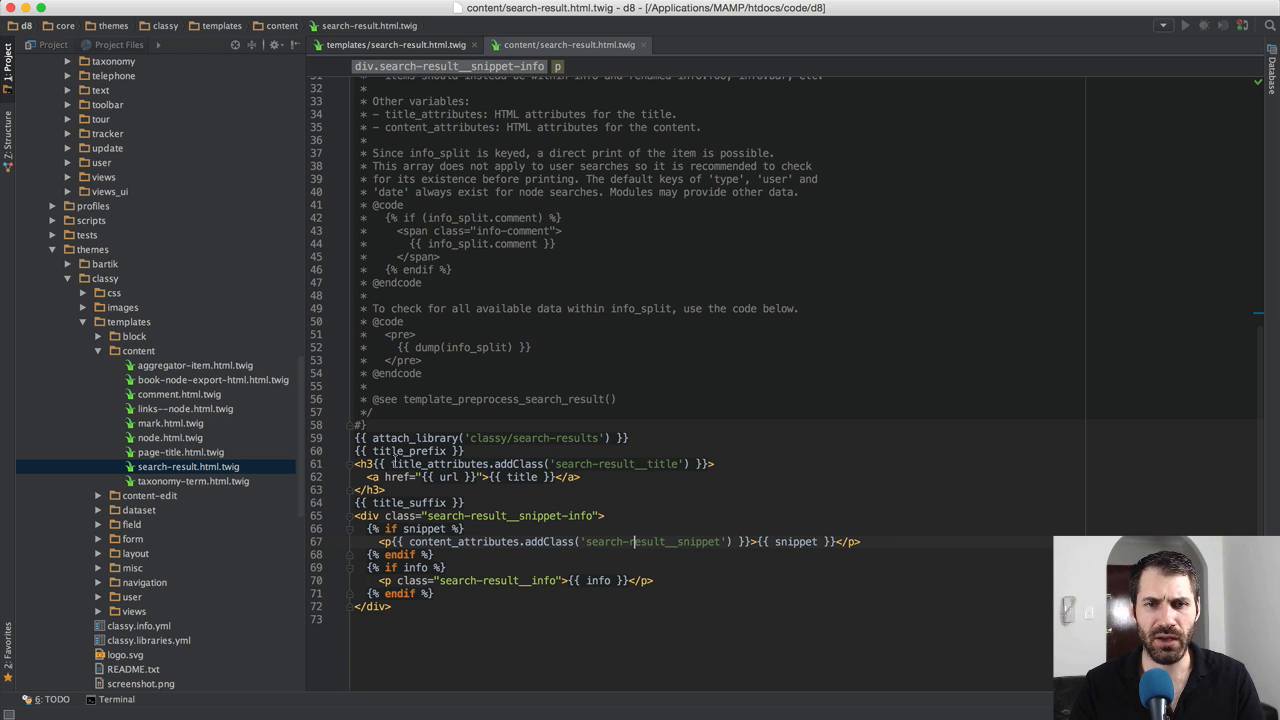
left_click(400, 46)
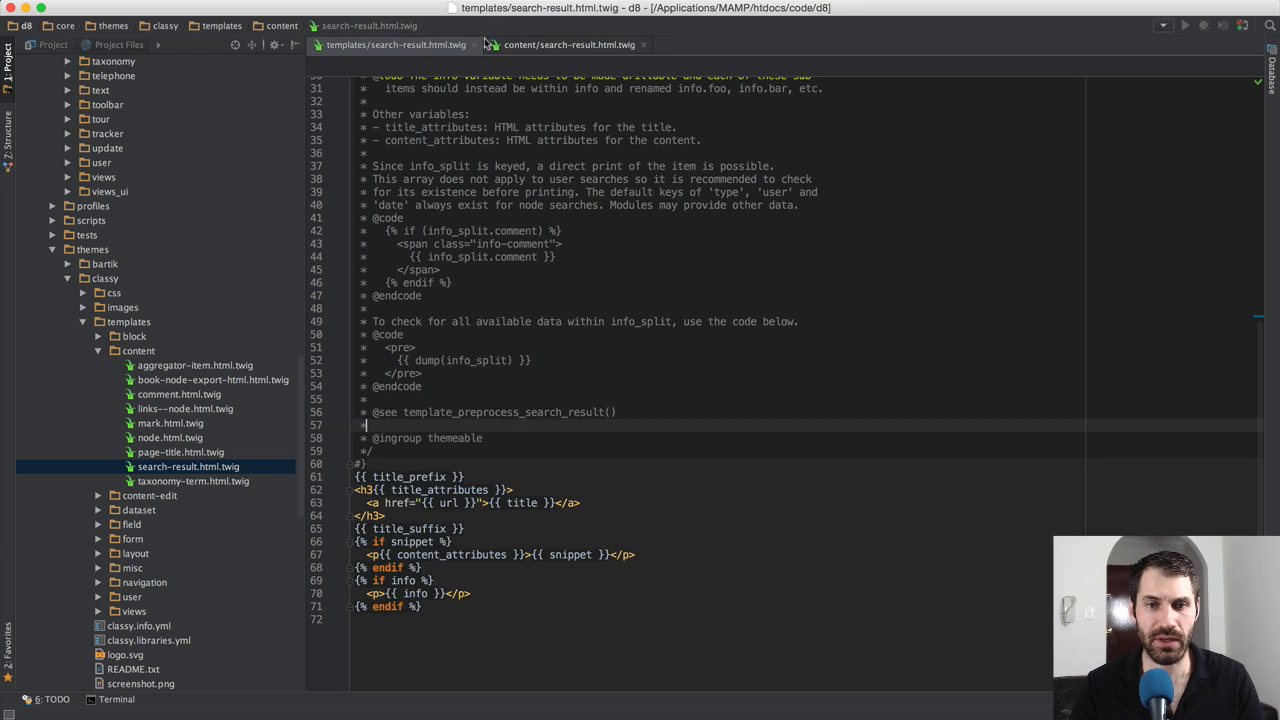
left_click(545, 46)
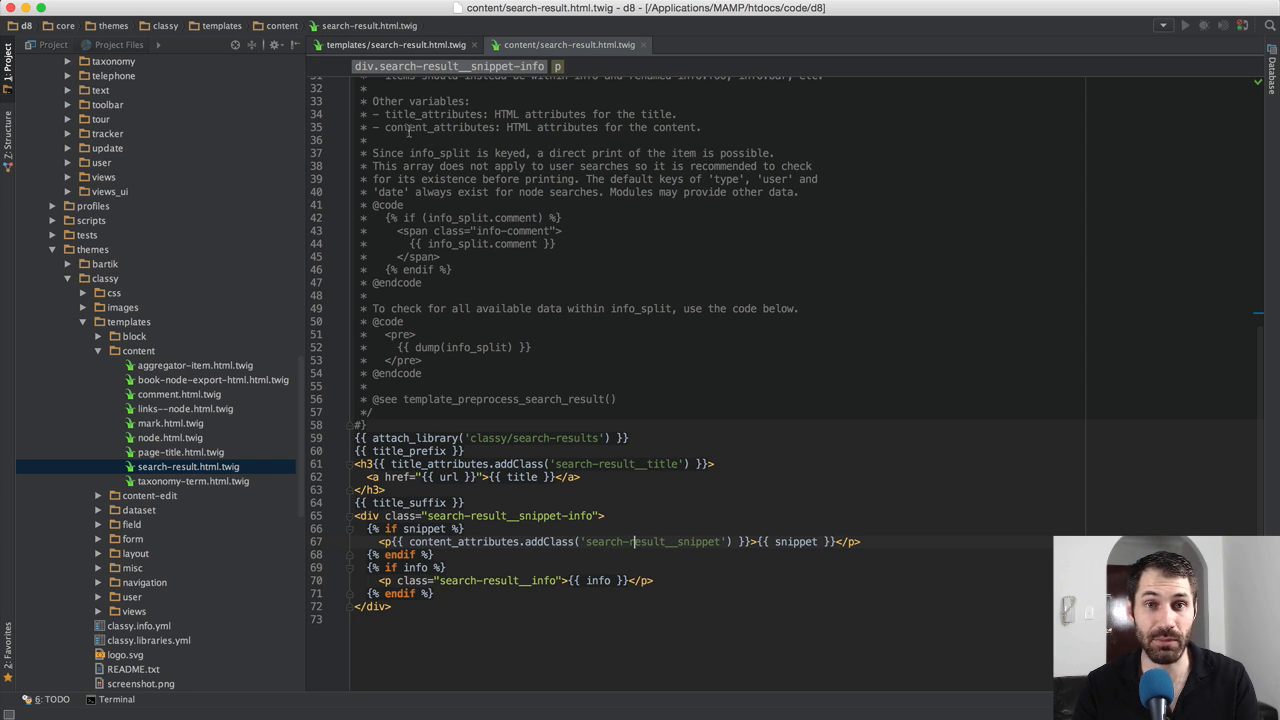
left_click(437, 46)
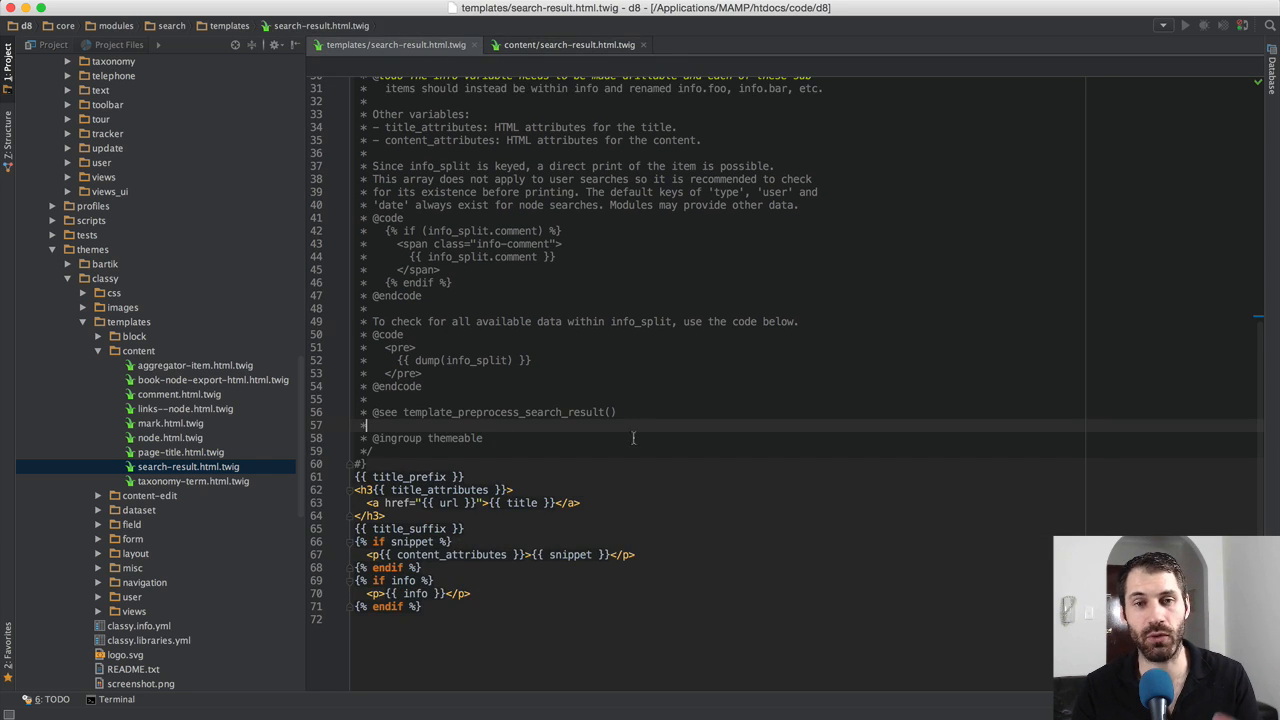
Copy the Classy theme's search-result.html.twig into core/themes/bartik/templates under the same name and open the copy in the editor
left_click(564, 48)
left_click(198, 465)
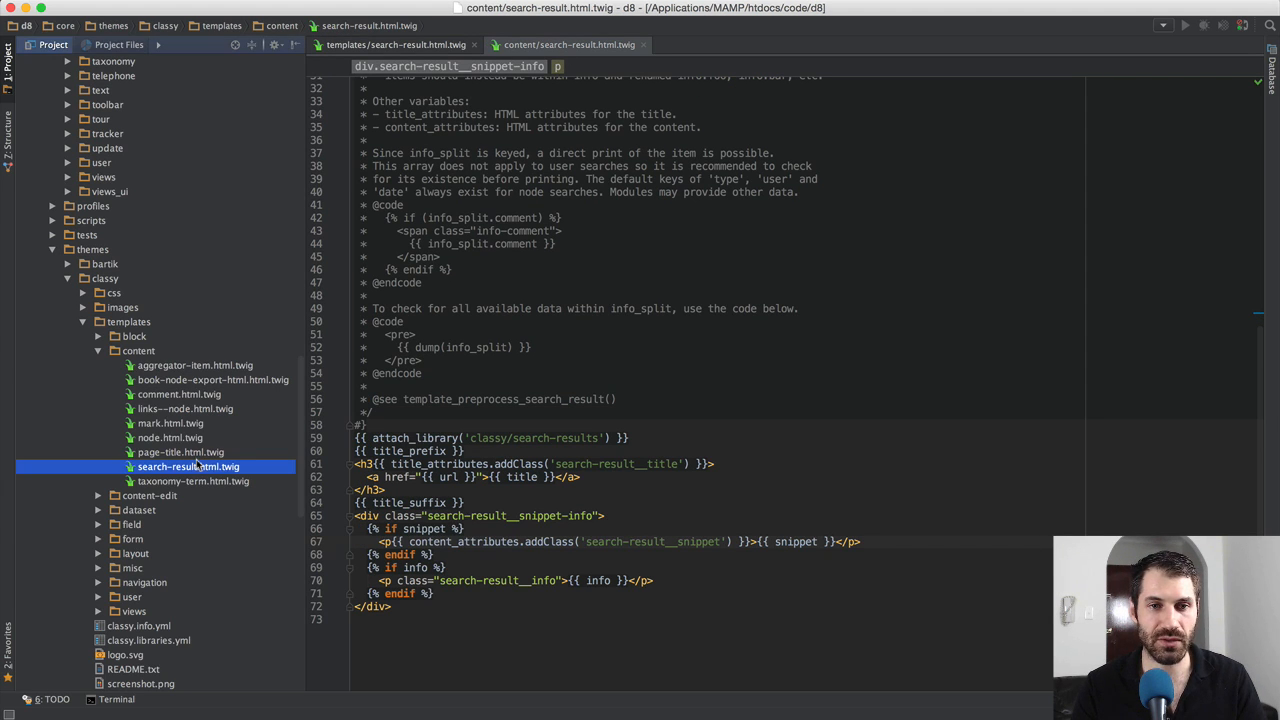
scroll(180, 430, "up", 4)
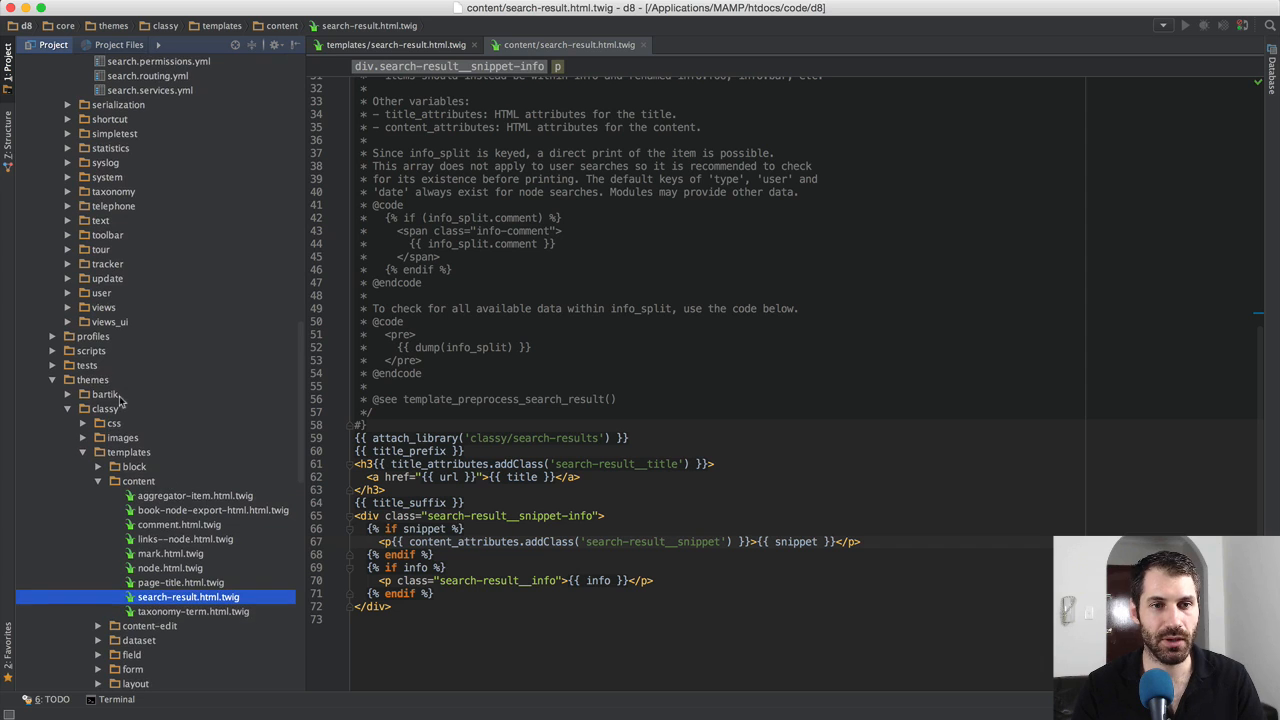
double_click(137, 393)
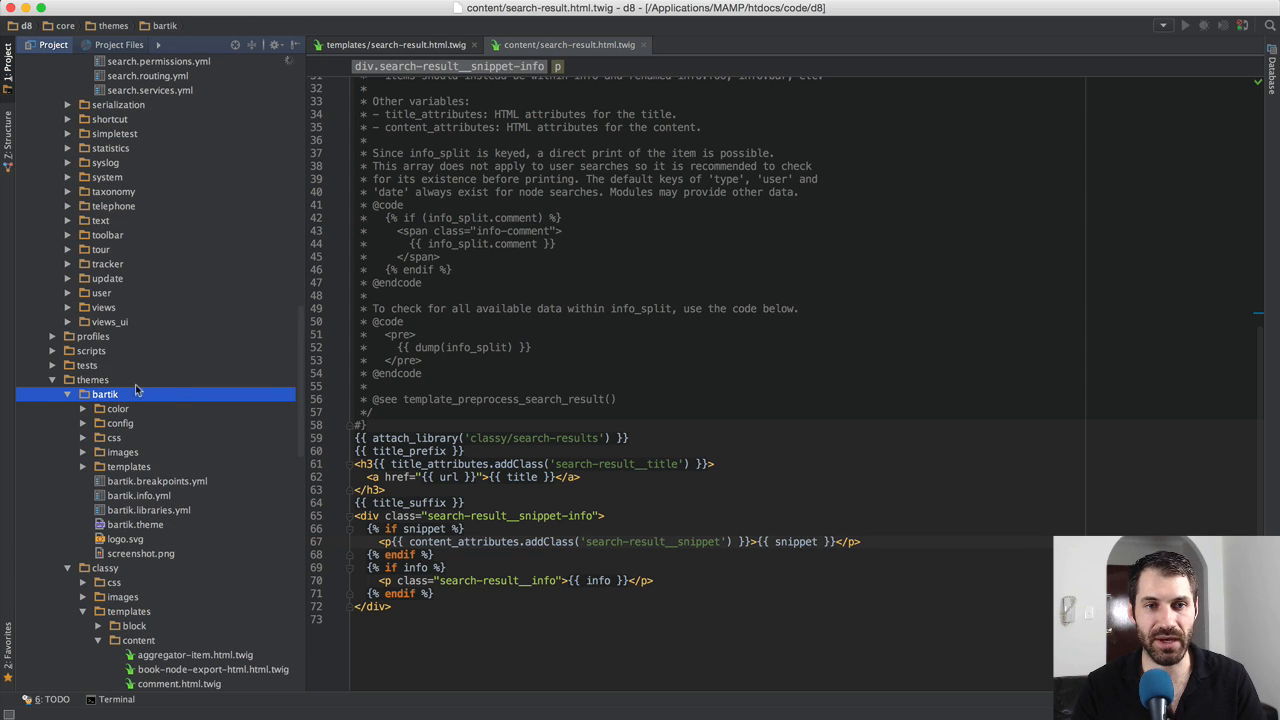
double_click(145, 466)
key("super+v")
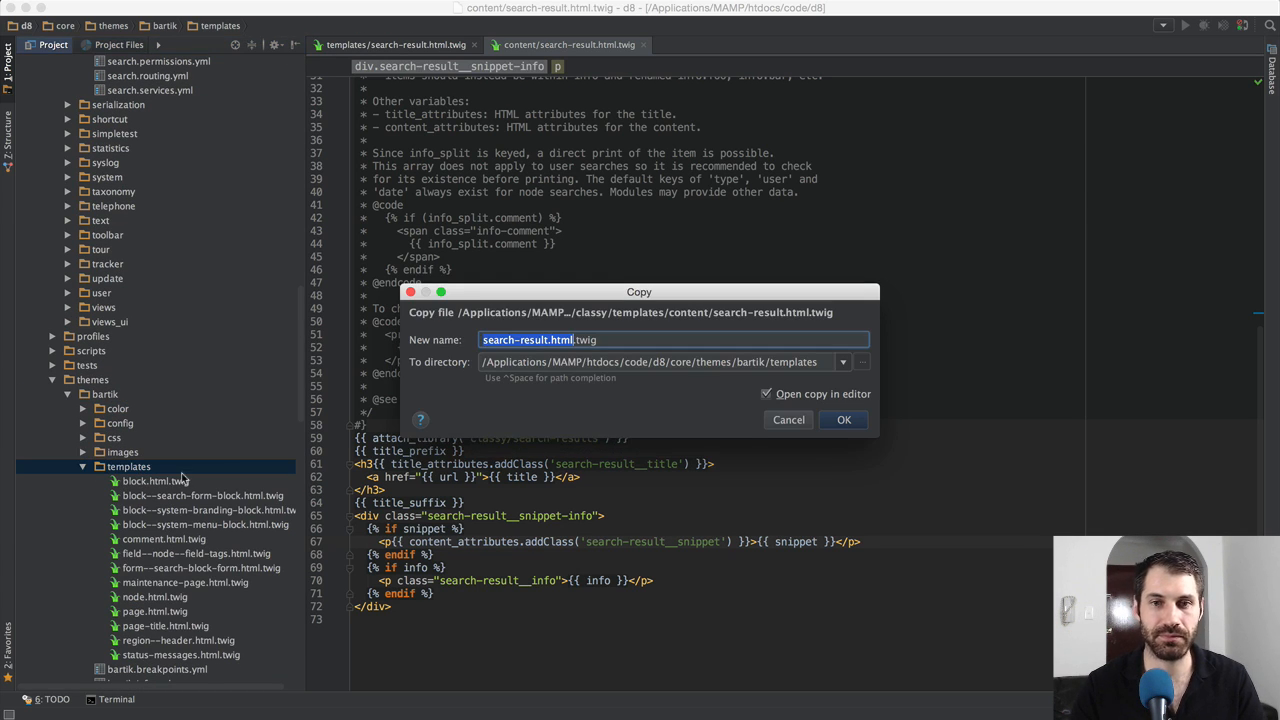
left_click(843, 425)
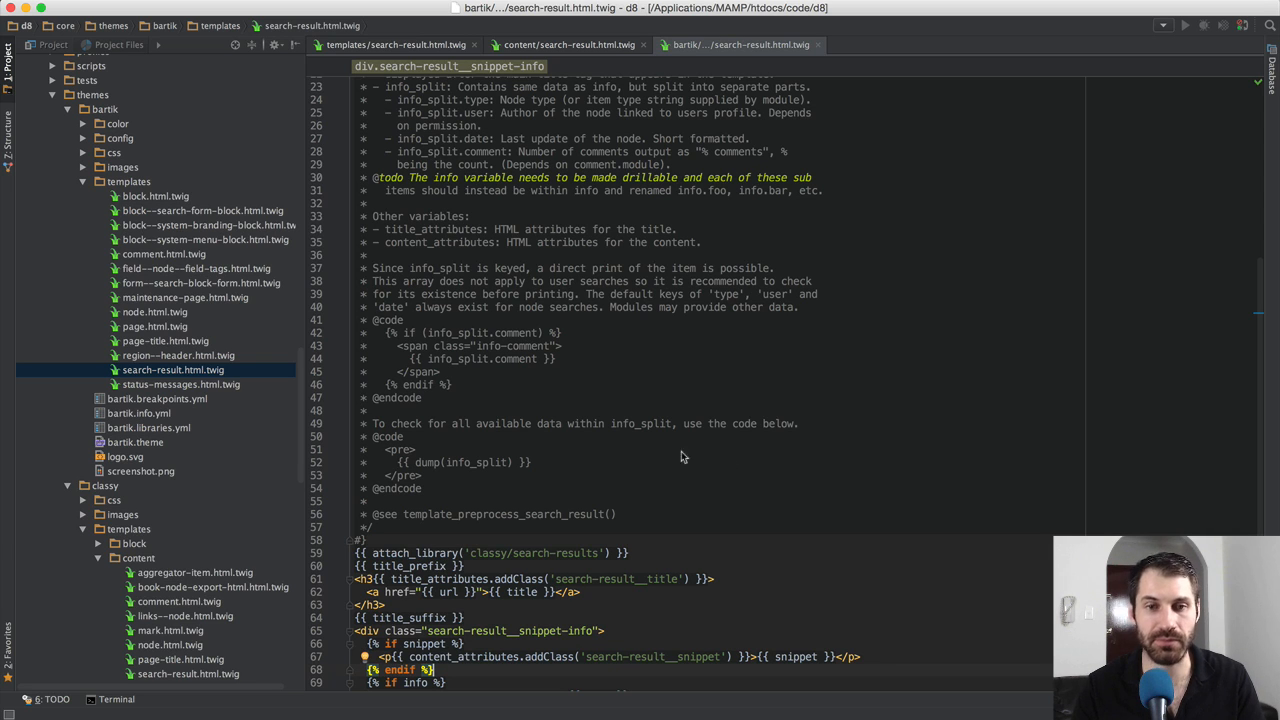
Add --- before and after the search-result__info paragraph in Bartik's search-result.html.twig
scroll(420, 430, "down", 3)
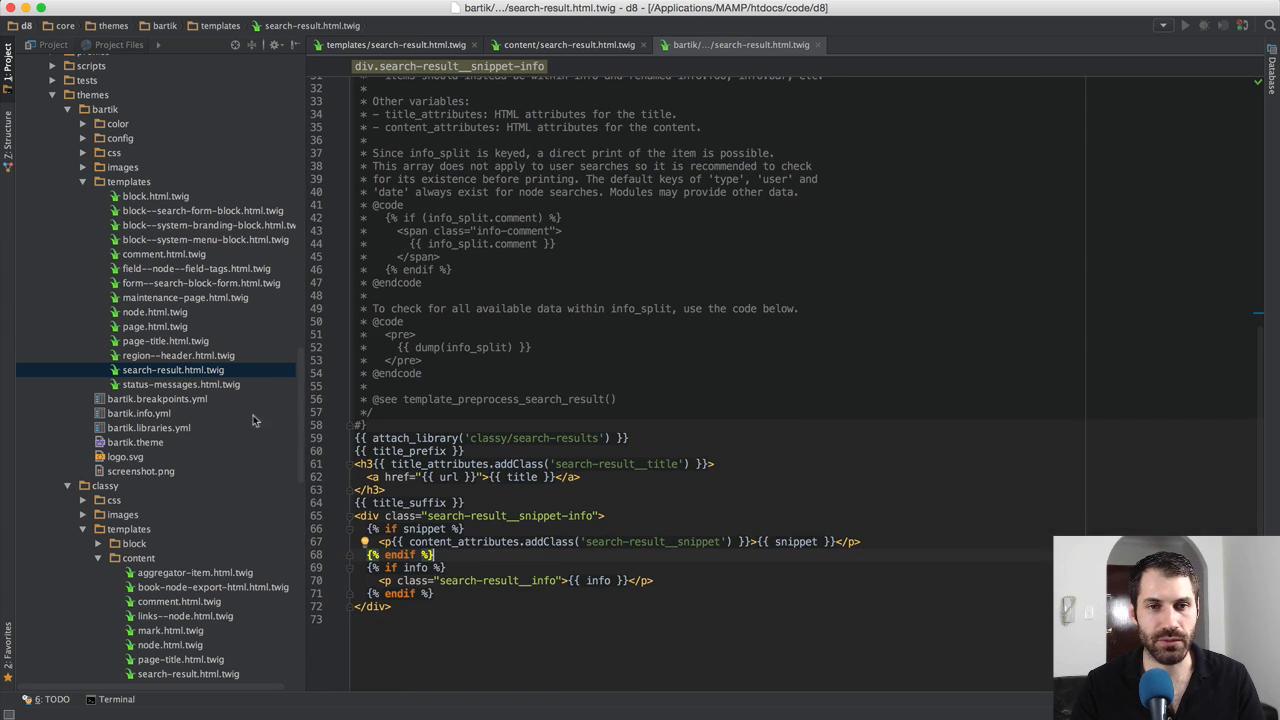
double_click(209, 366)
left_click(687, 583)
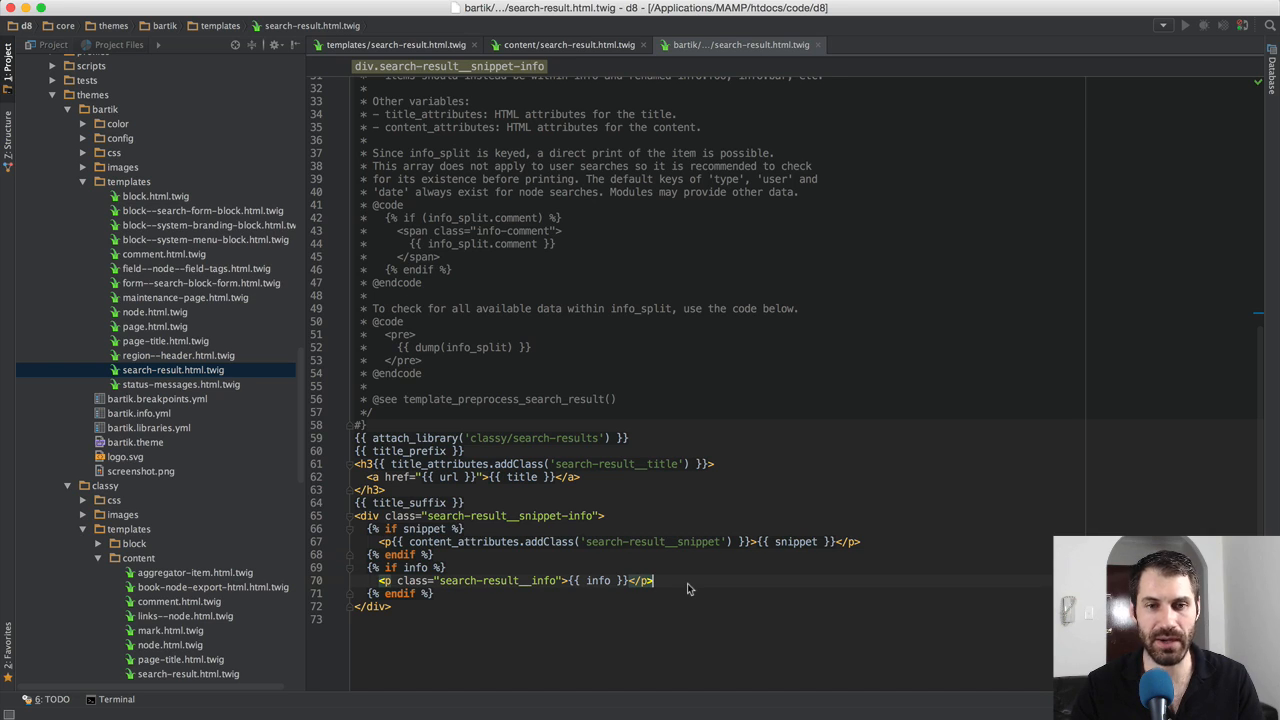
key("Tab")
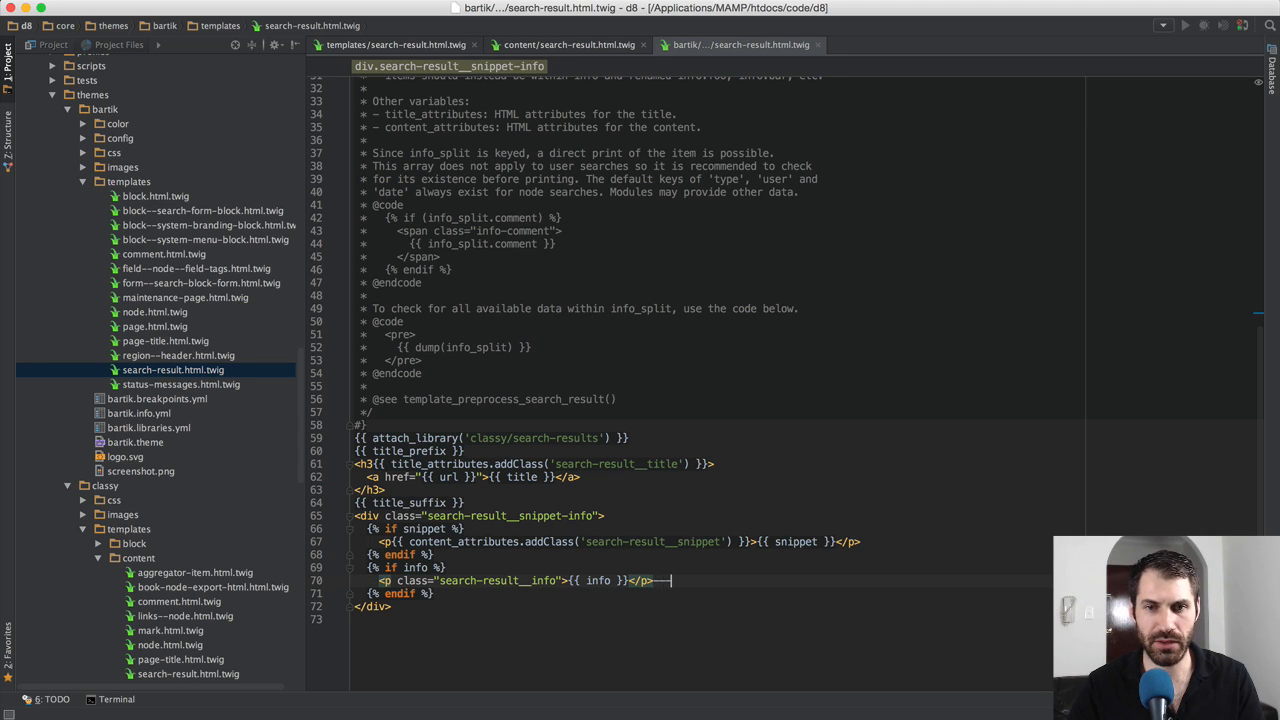
key("Home")
key("Tab")
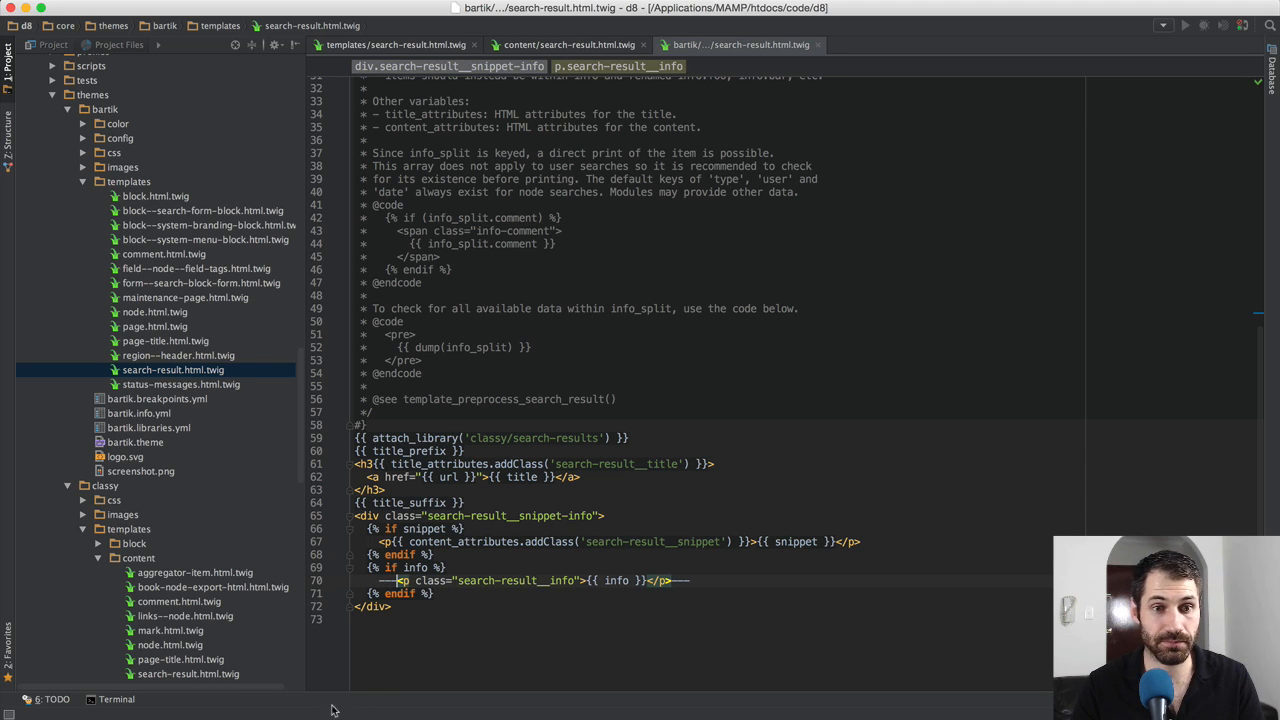
Rebuild the Drupal cache from the built-in terminal with drush cache-rebuild -y
left_click(116, 699)
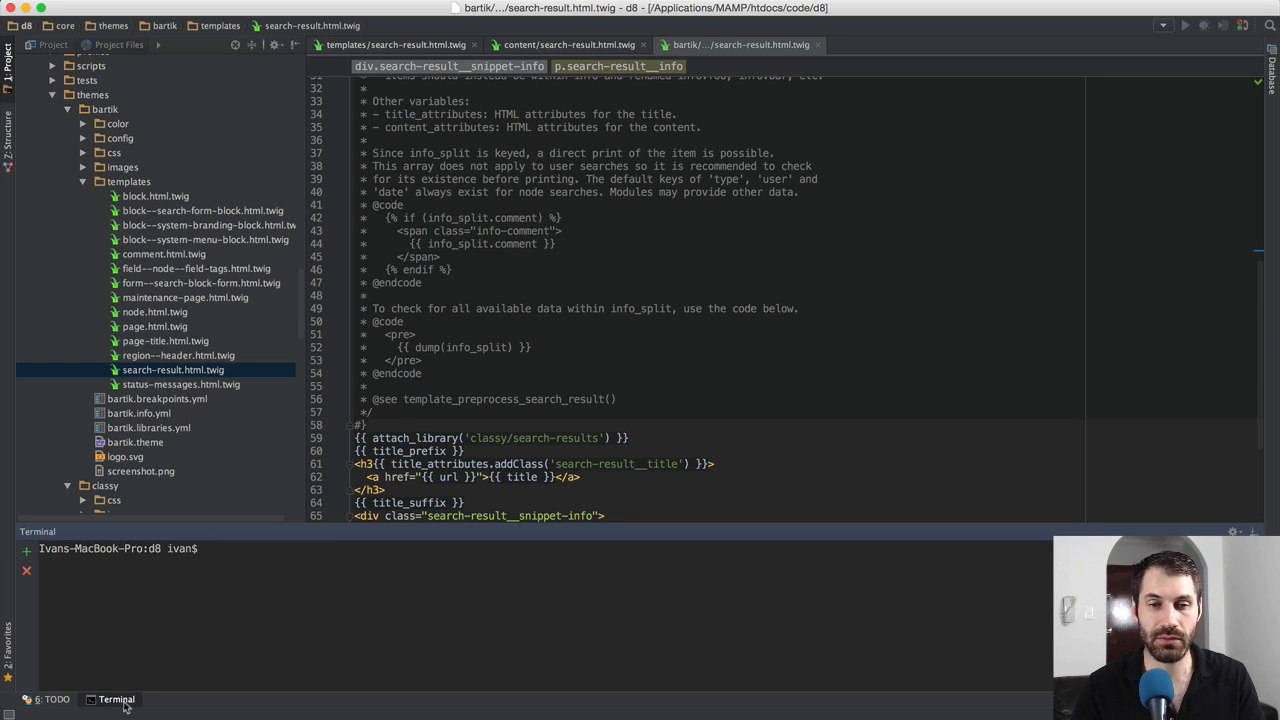
scroll(418, 430, "down", 2)
type("drush")
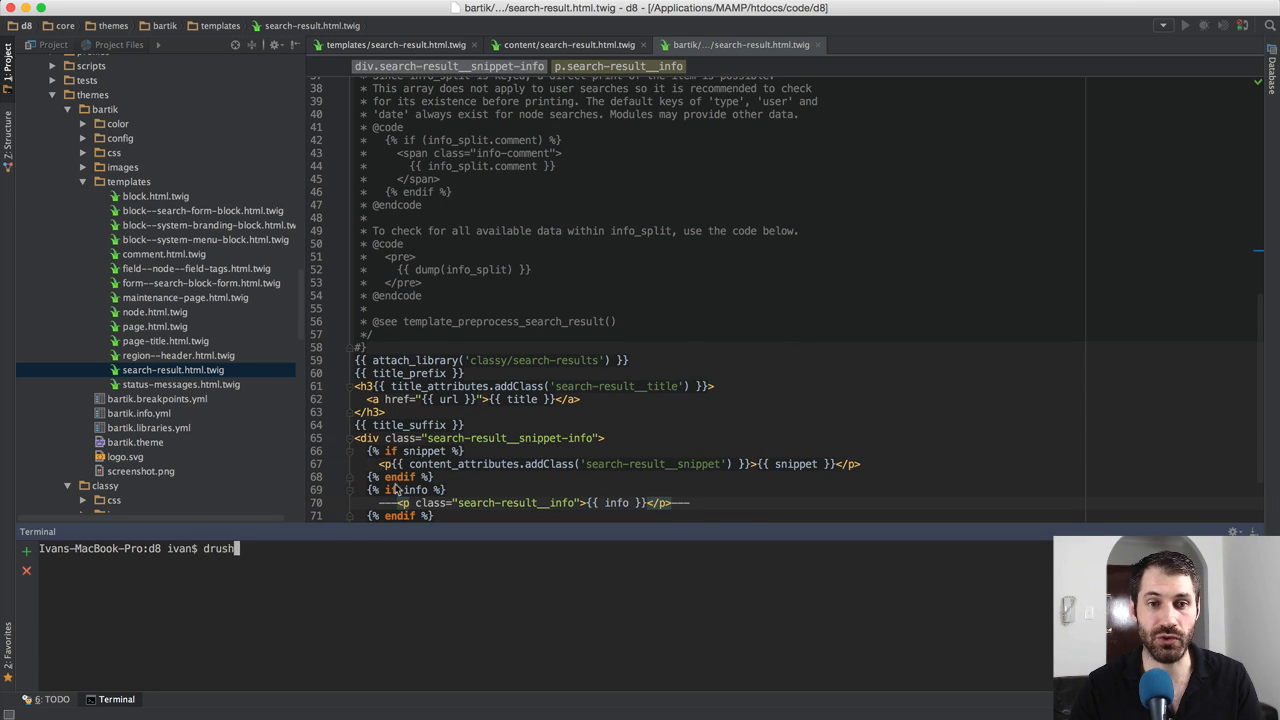
type(" cache-rebuild -y")
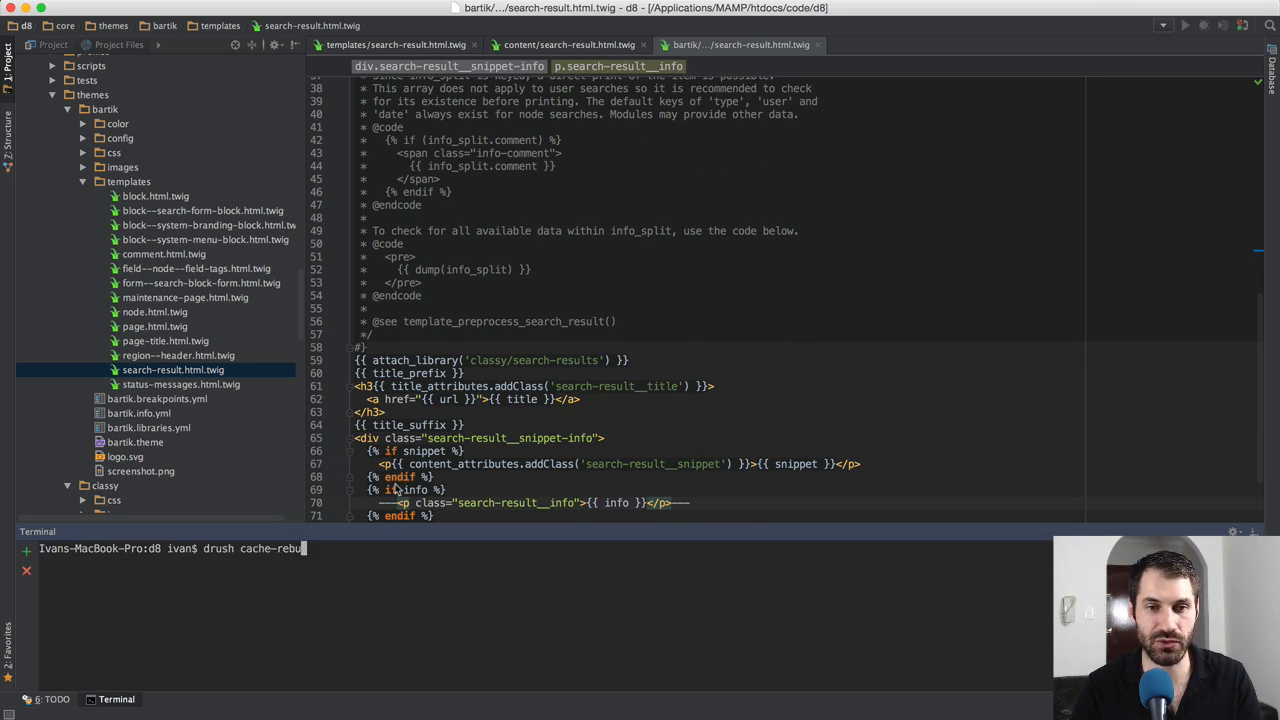
key("Return")
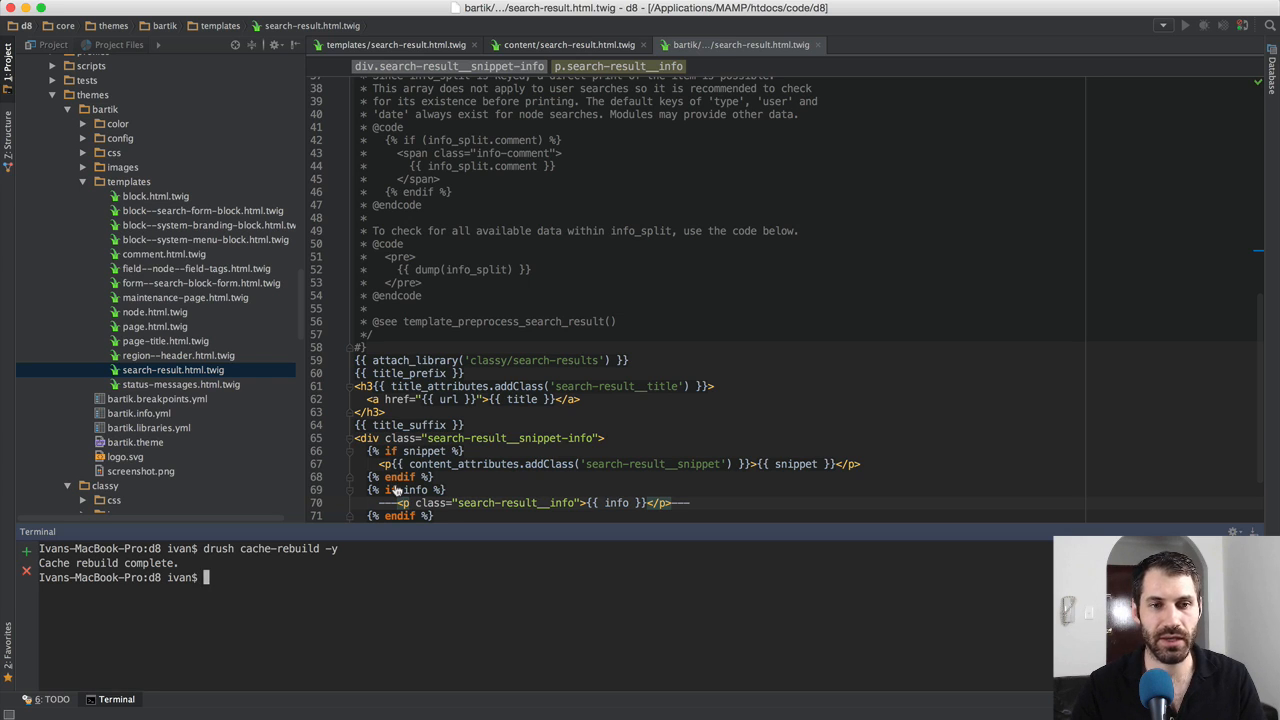
Switch to the browser, reload the olim search results and examine the --- markers and the info line under the first result
key("super+Tab")
key("super+r")
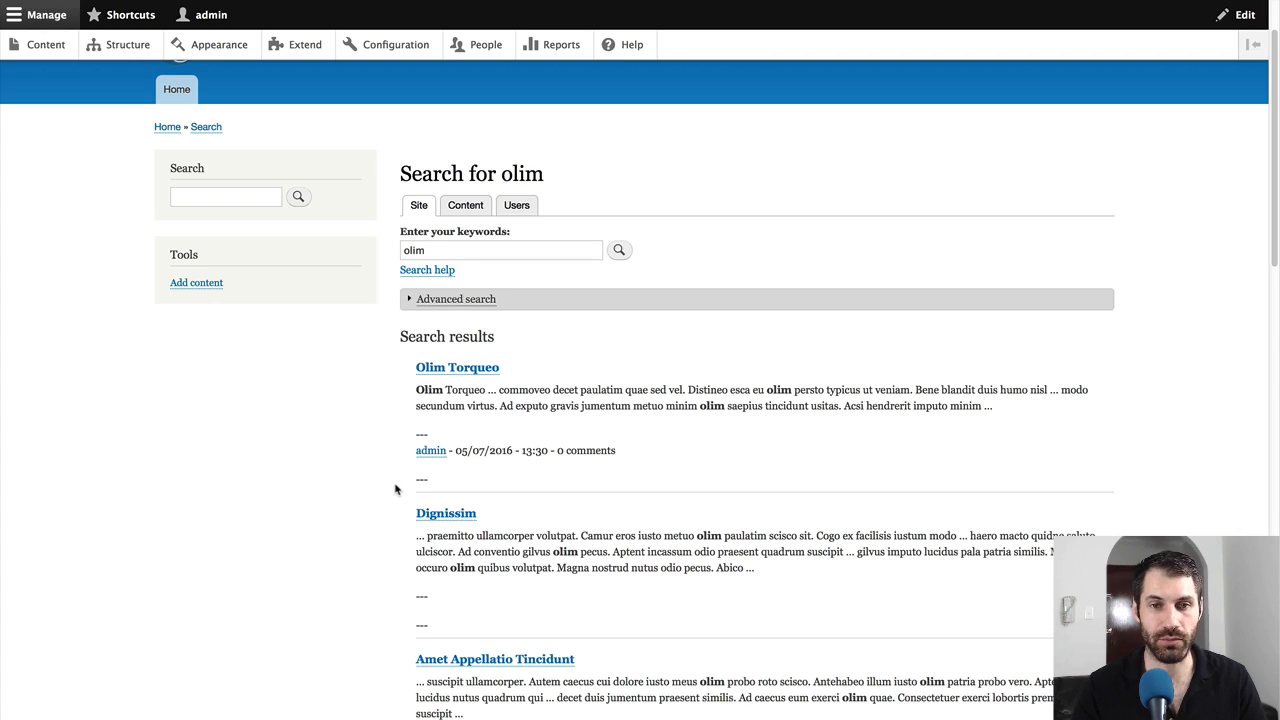
left_click_drag(478, 480, 428, 435)
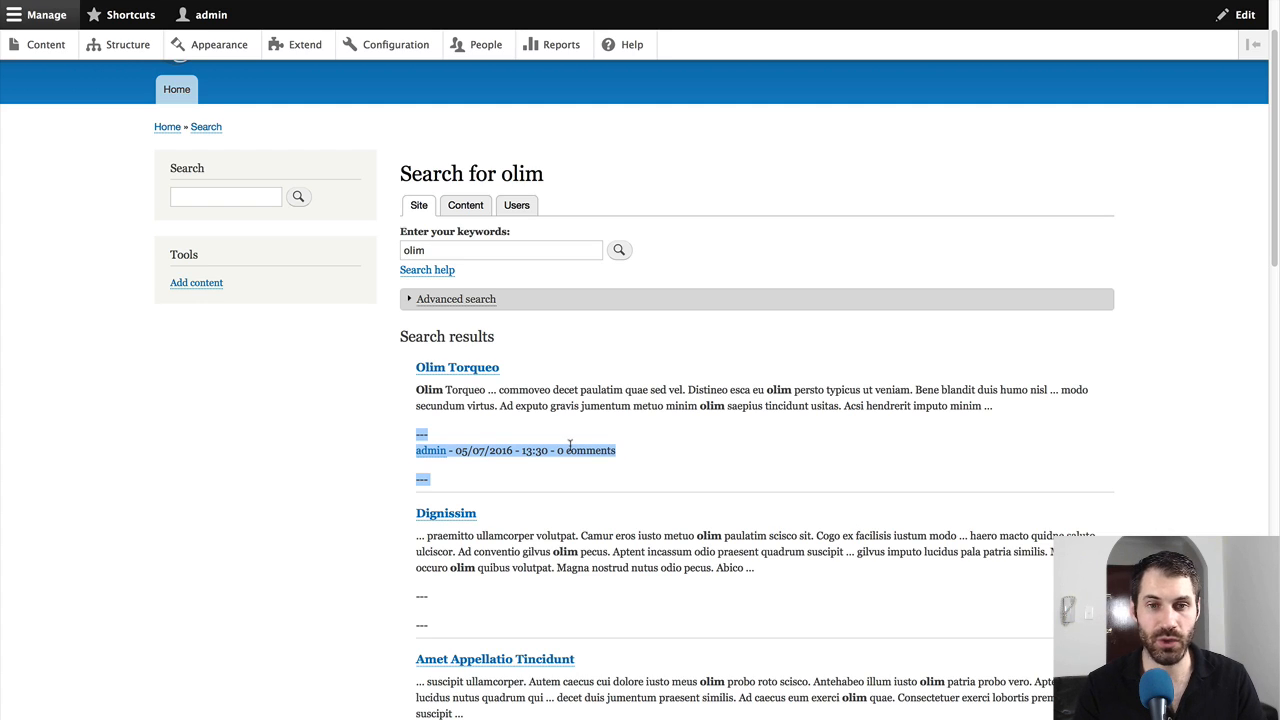
left_click(600, 477)
left_click_drag(636, 455, 410, 456)
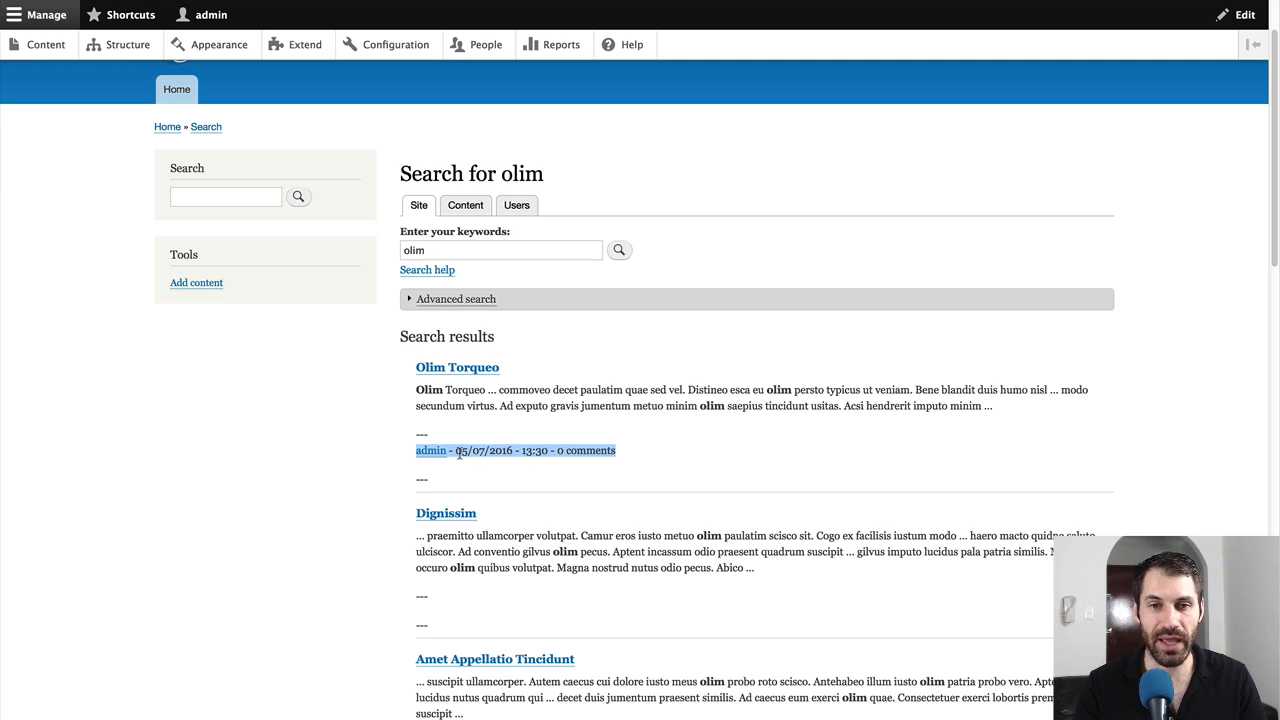
left_click(664, 455)
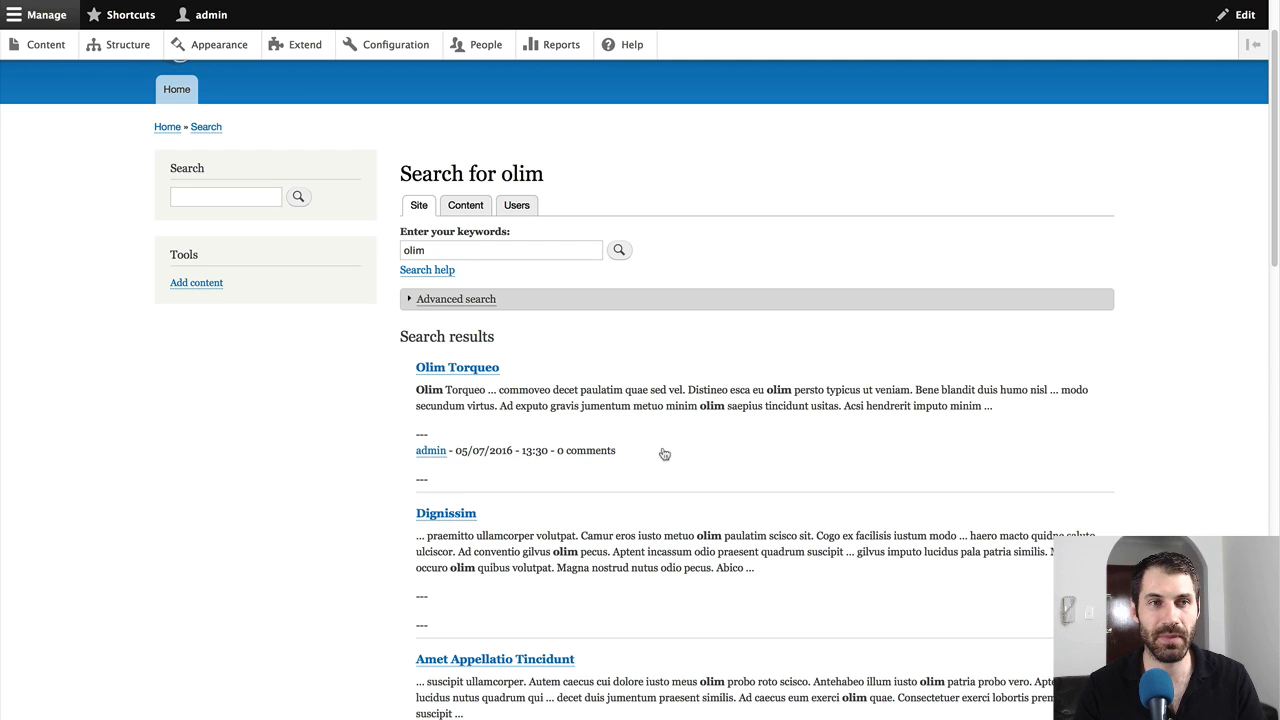
Switch to PhpStorm, hide the terminal and delete the whole {% if info %} block from Bartik's search-result.html.twig
key("super+Tab")
scroll(531, 497, "down", 3)
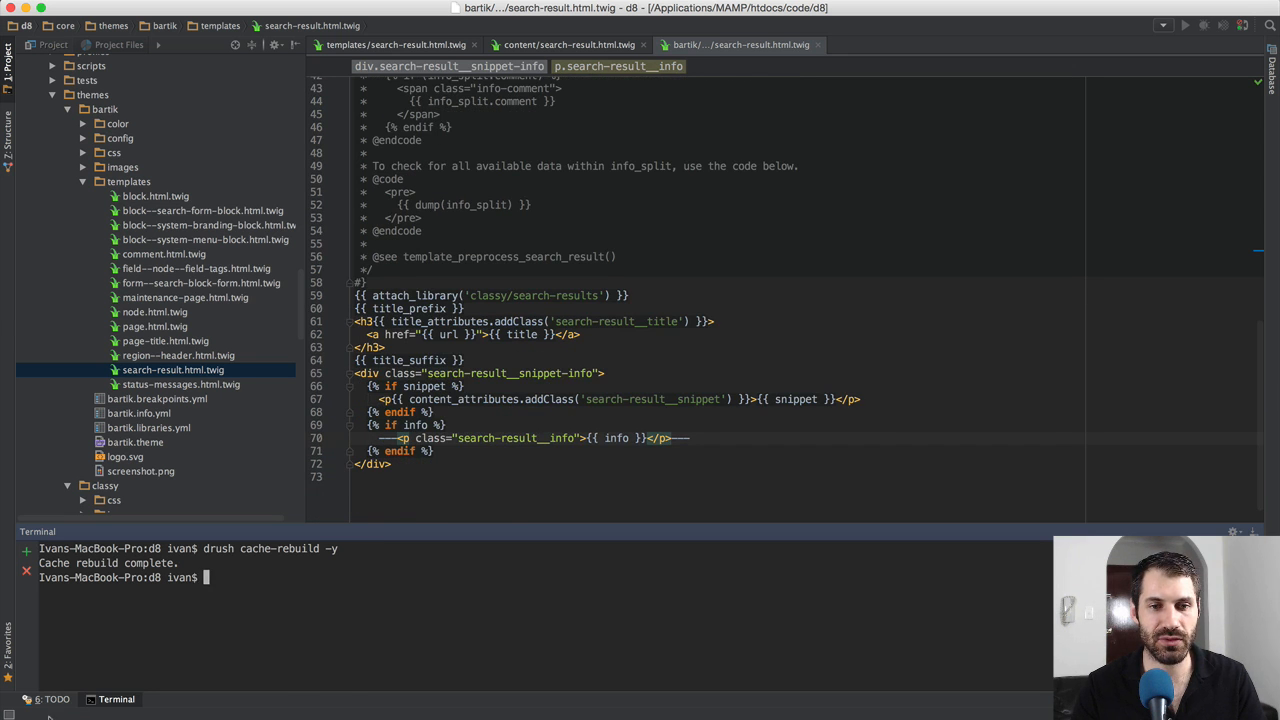
left_click(110, 699)
left_click_drag(435, 594, 337, 571)
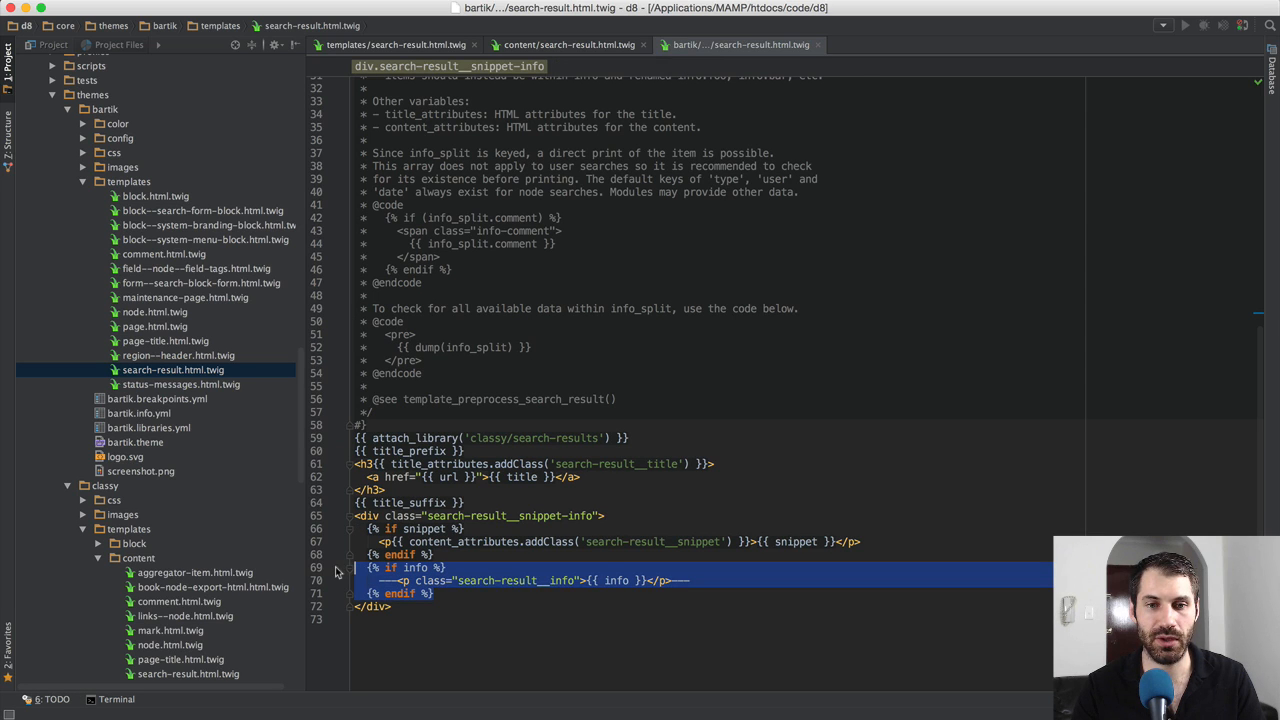
key("BackSpace")
key("BackSpace")
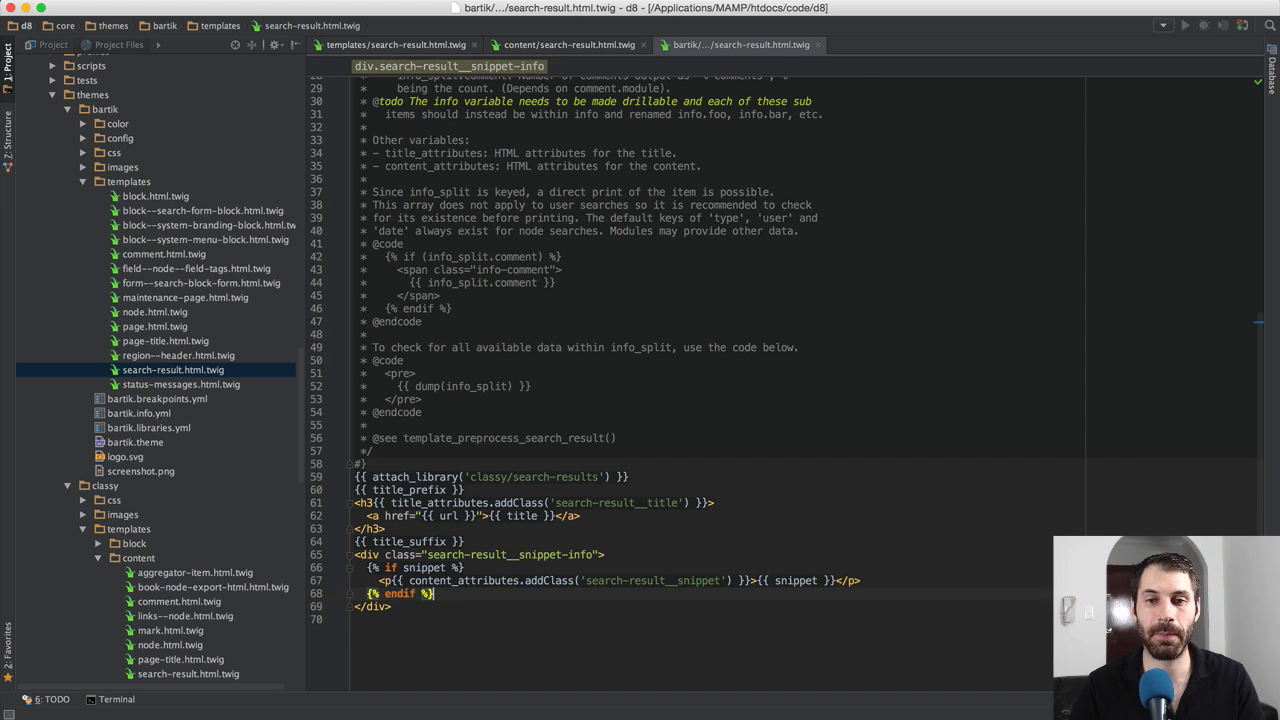
Switch to the browser and reload the olim search results to check the template change
key("super+Tab")
key("super+r")
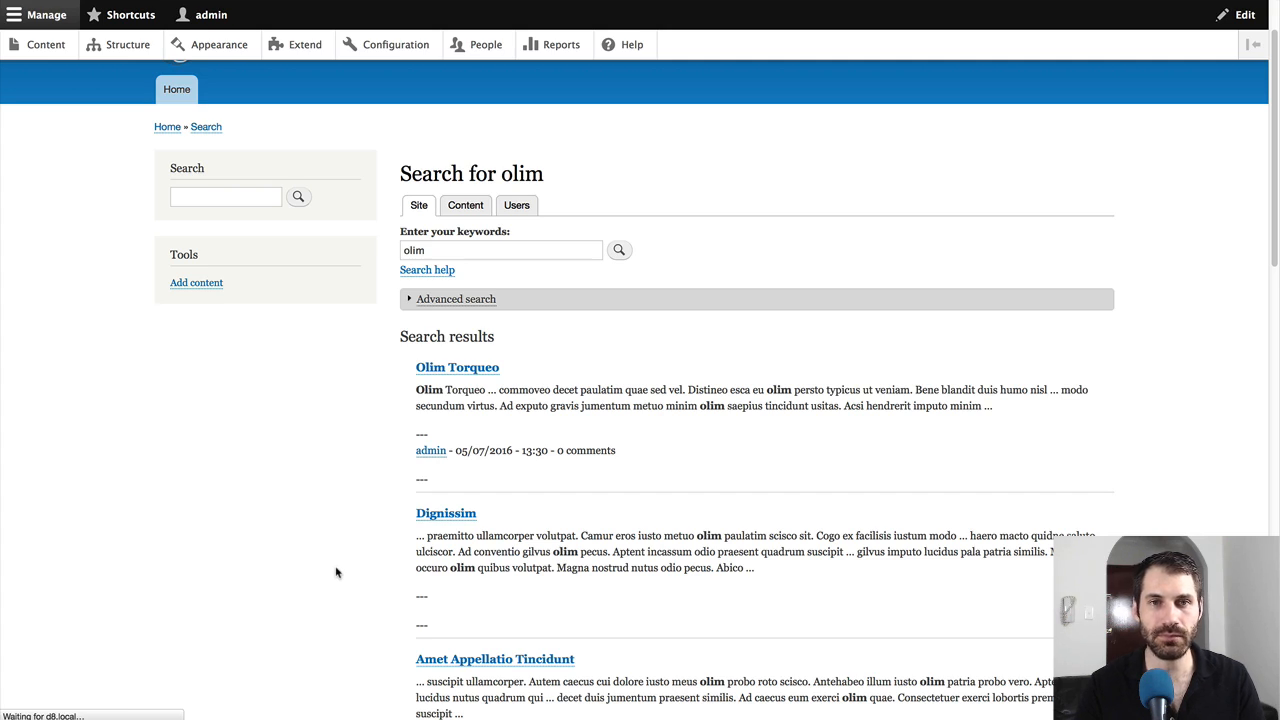